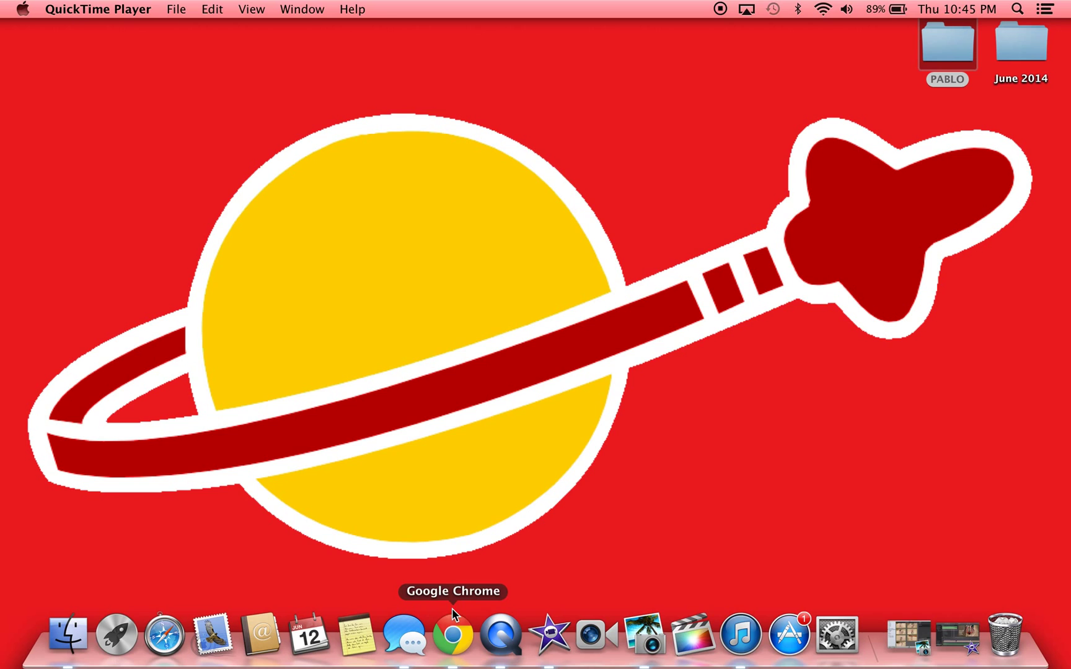
Step: Launch Chrome, load the BrickLink home page, and go to the MyBrickLink welcome page
left_click(450, 639)
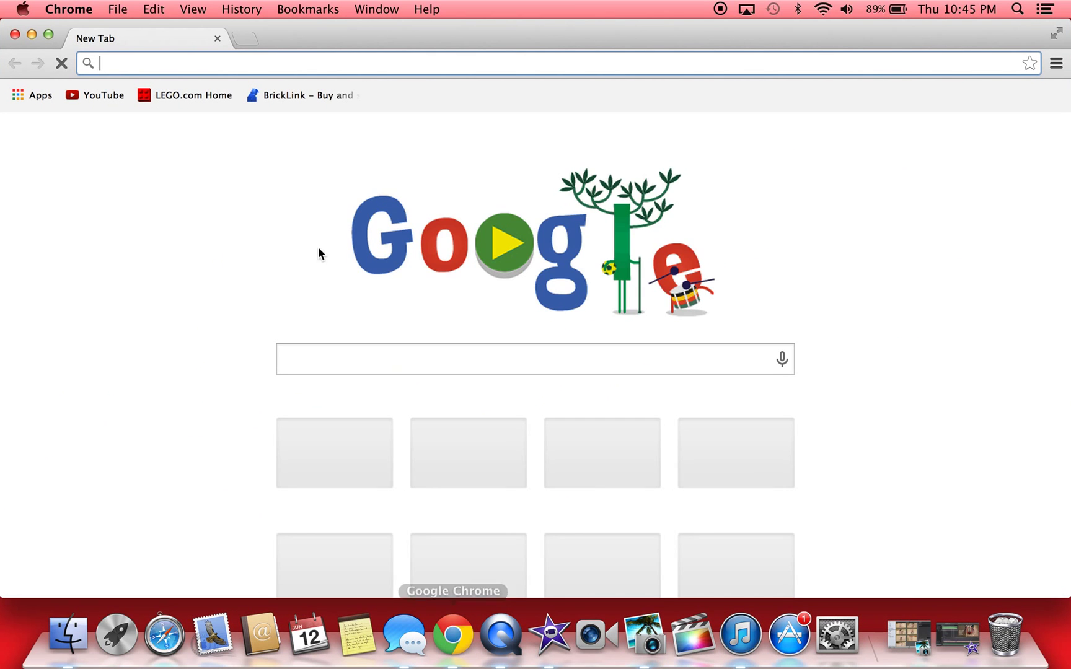
left_click(304, 95)
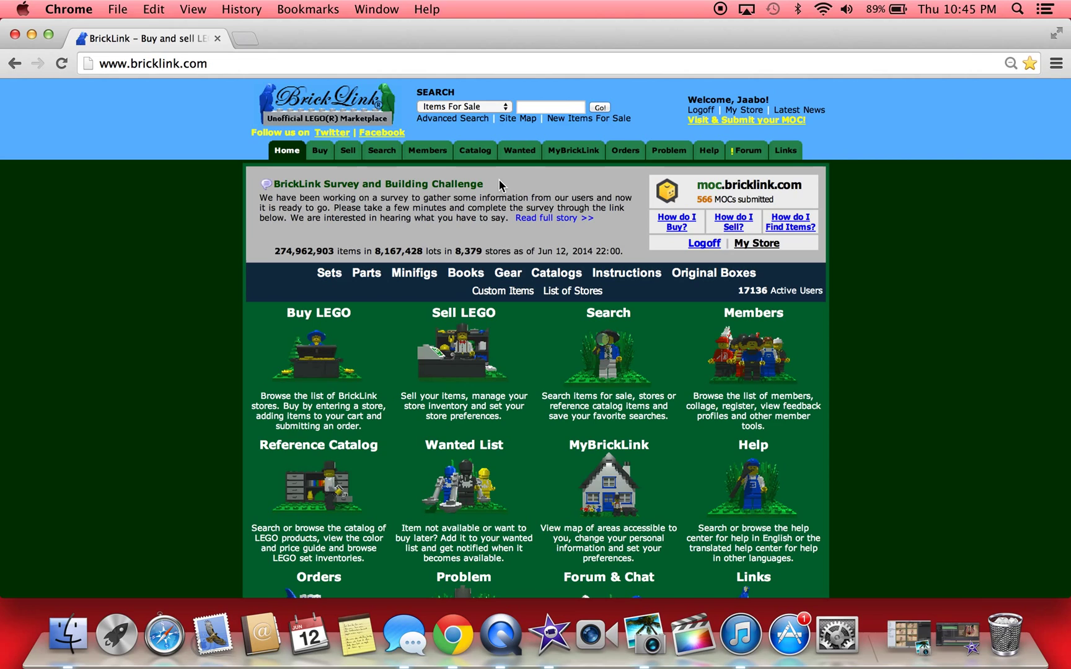
left_click(576, 155)
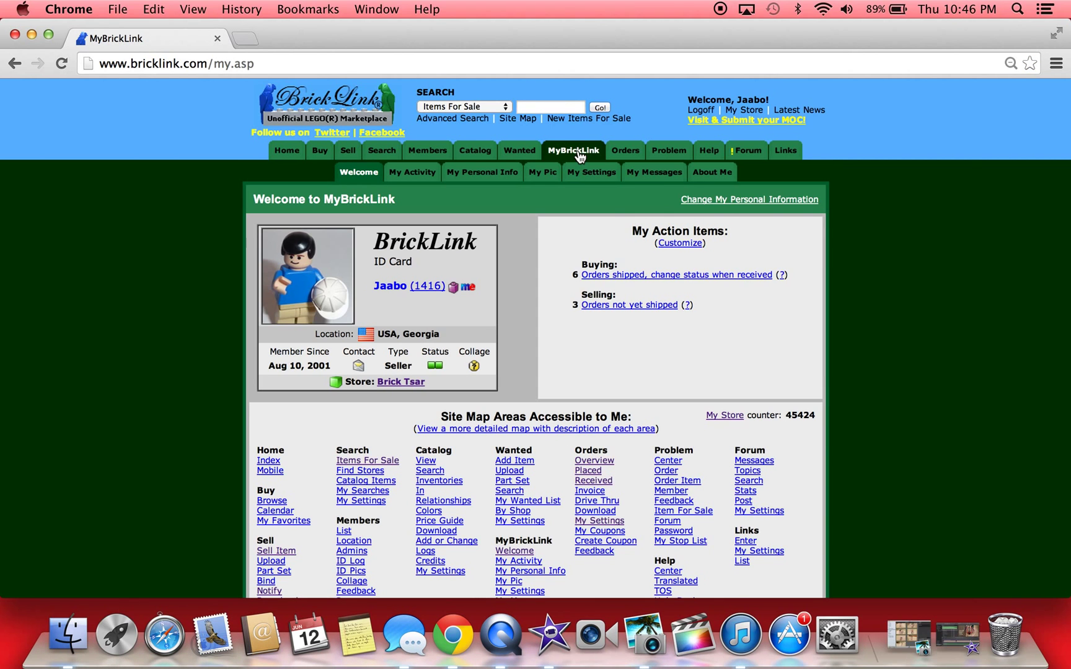
Step: Go to My Inventory under Sell on the MyBrickLink site map
scroll(561, 266, "down", 5)
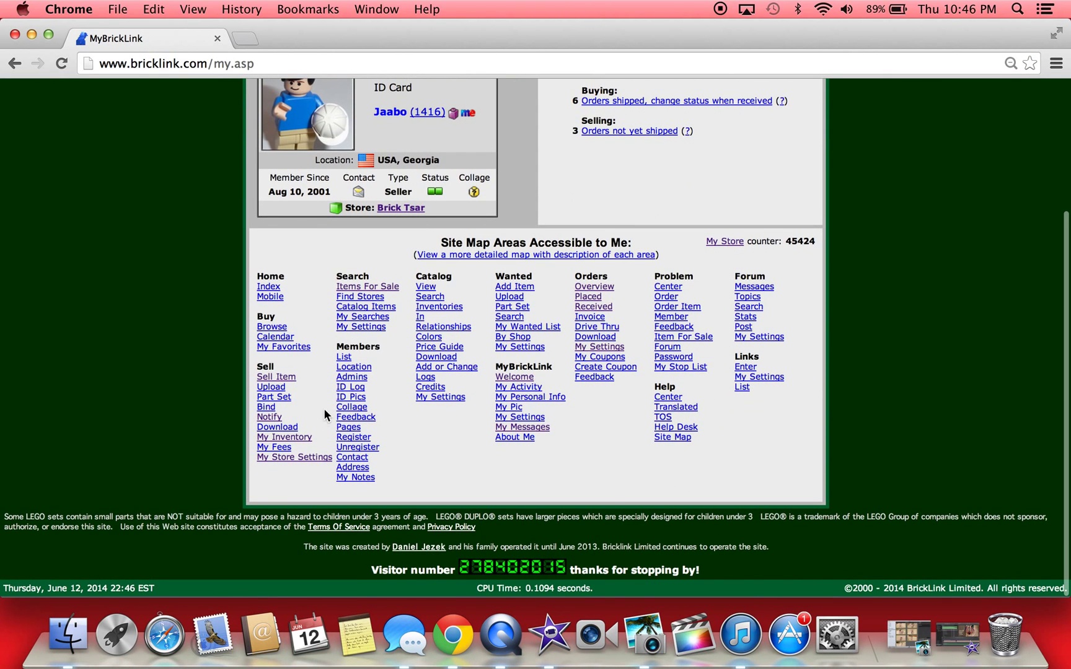
left_click(304, 438)
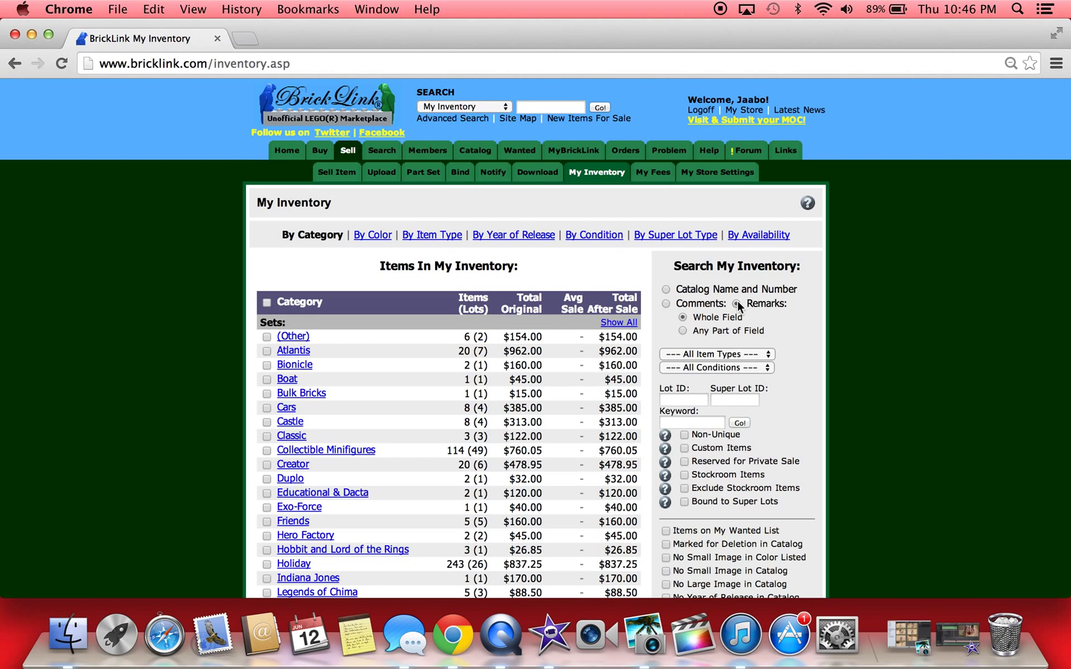
left_click(700, 421)
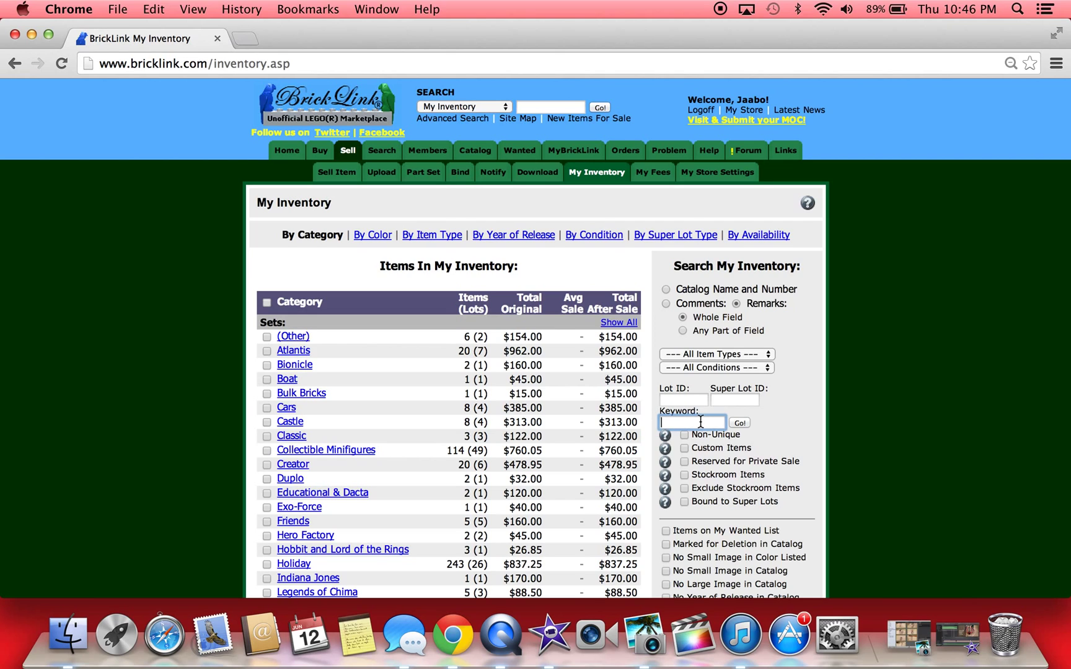
type("1")
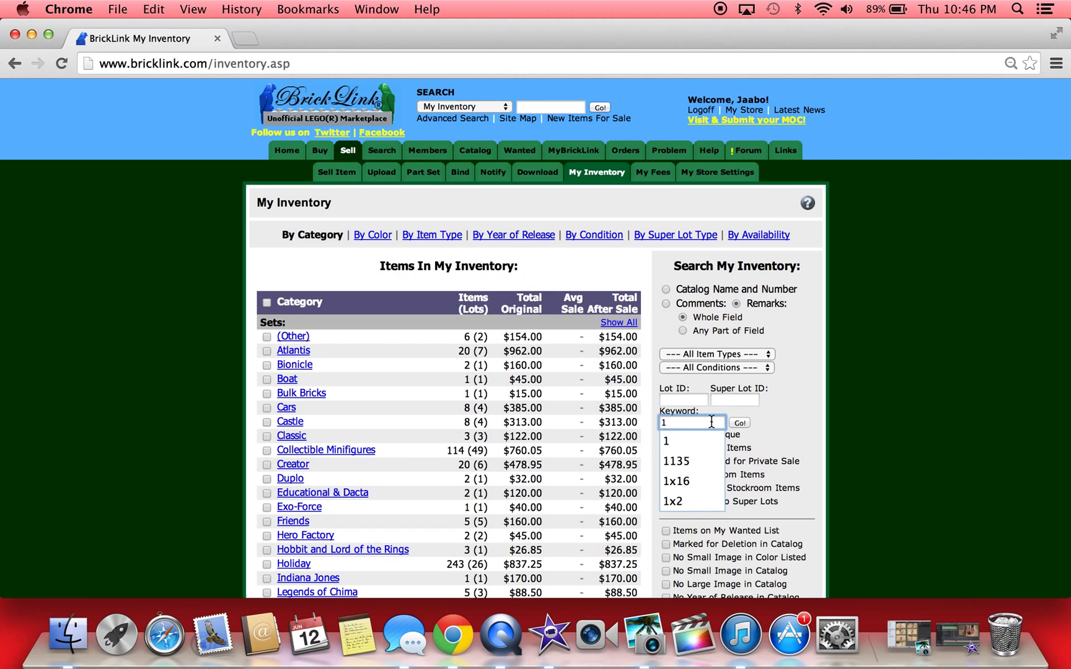
left_click(741, 422)
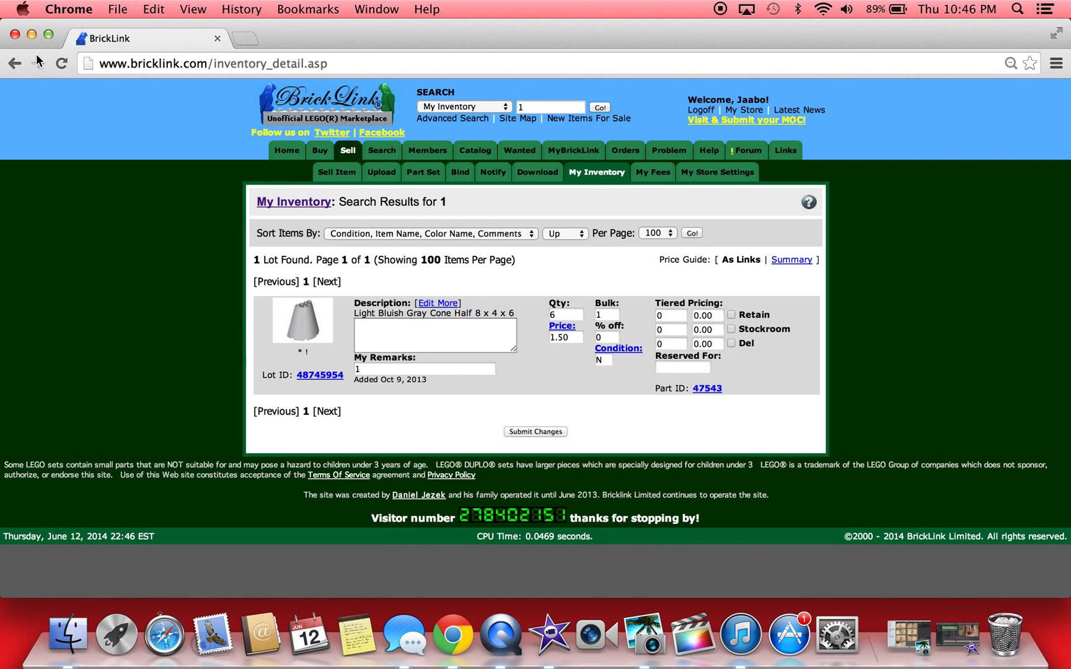
left_click(15, 67)
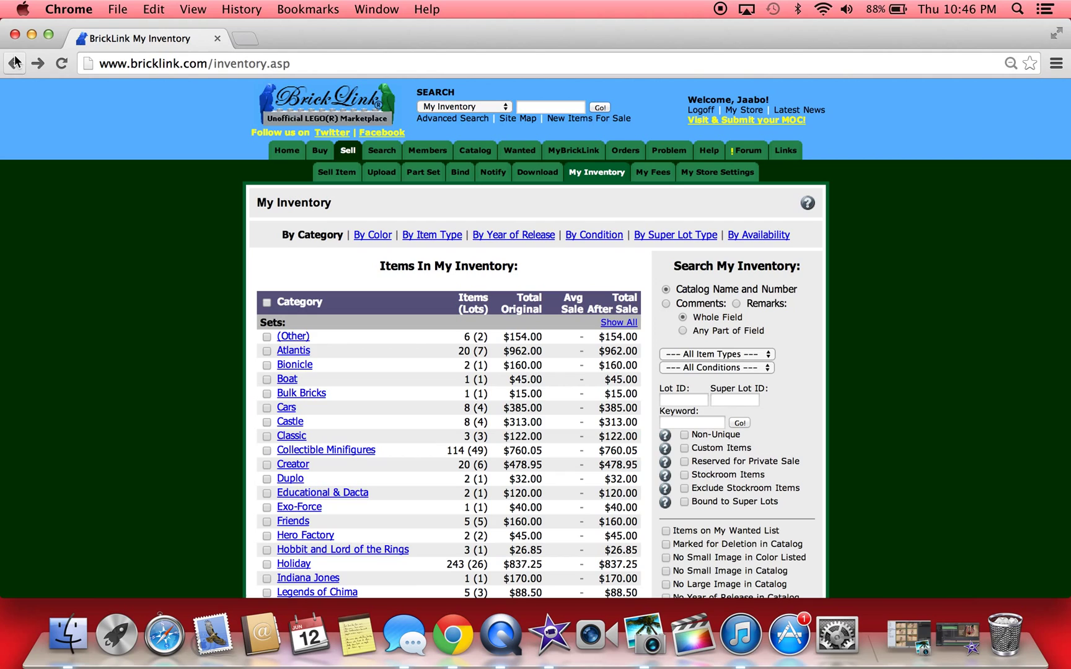
left_click(737, 304)
left_click(690, 423)
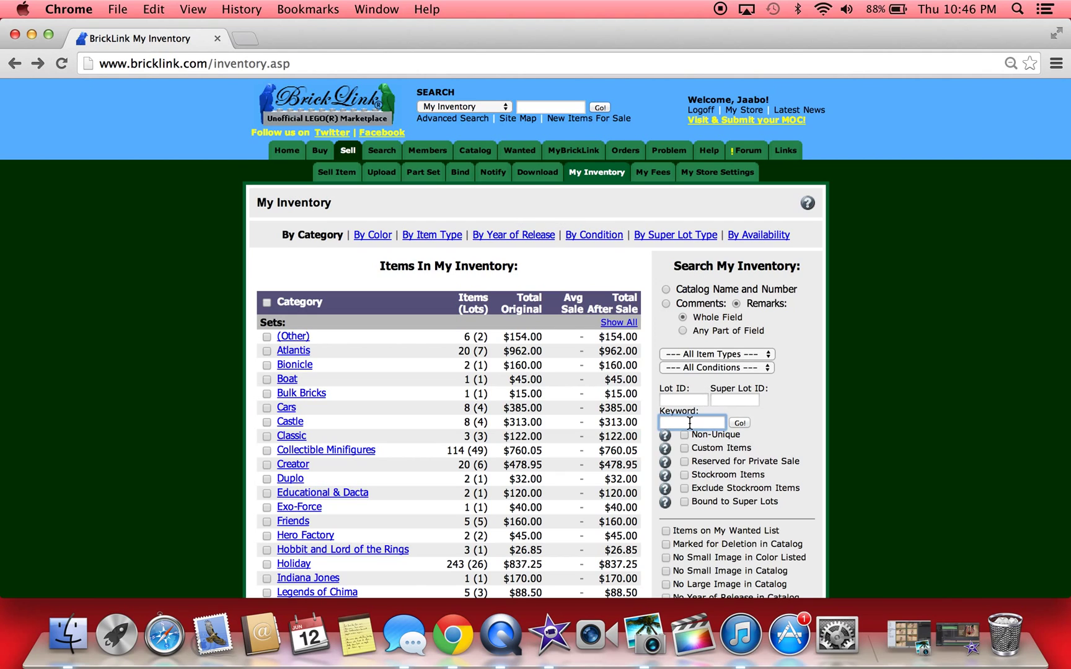
type("2")
left_click(740, 424)
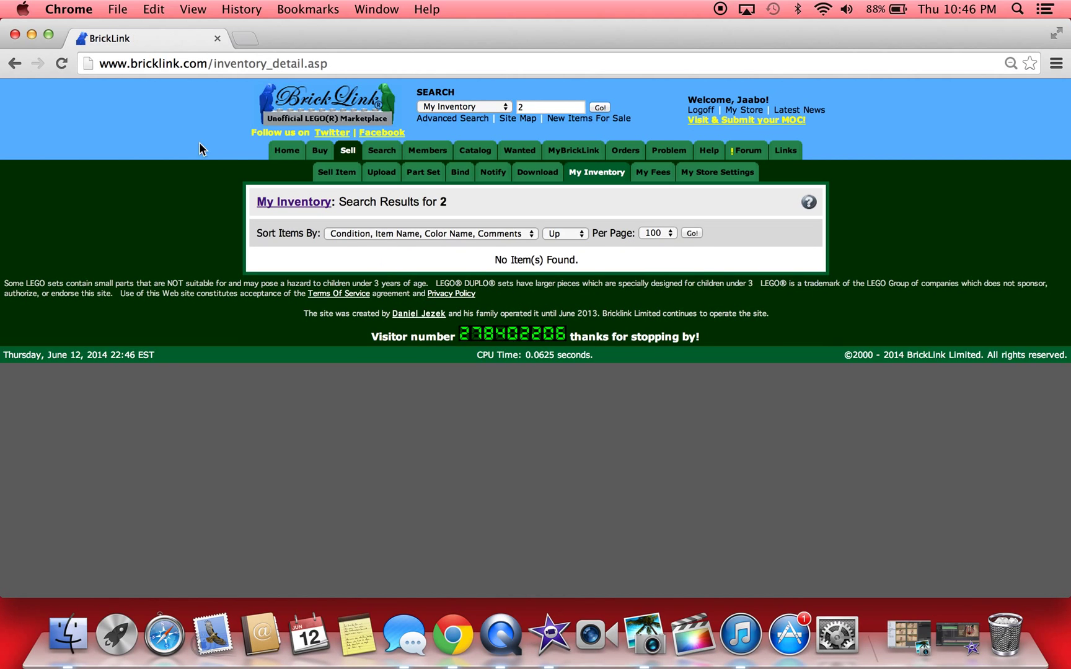
left_click(19, 63)
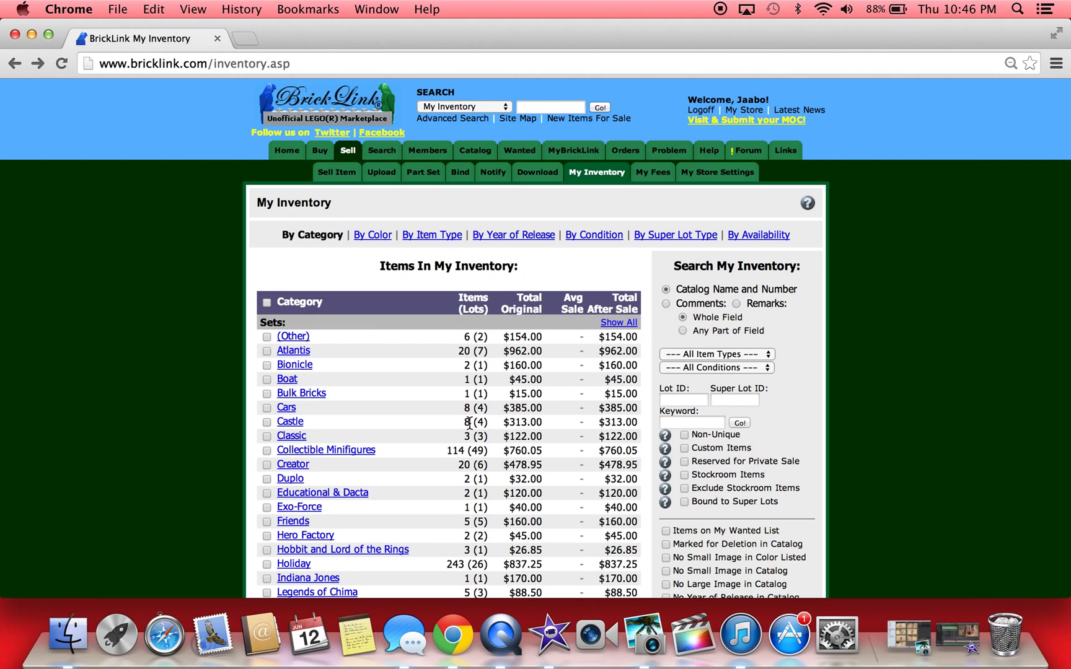
left_click(736, 304)
scroll(695, 428, "down", 1)
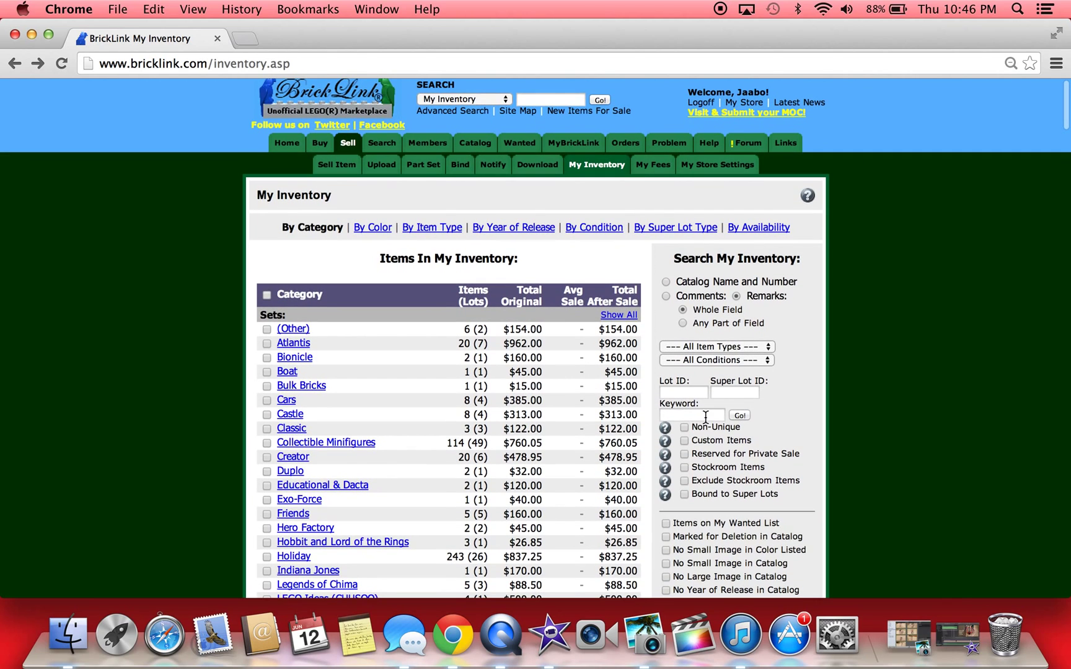
left_click(705, 416)
type("00002")
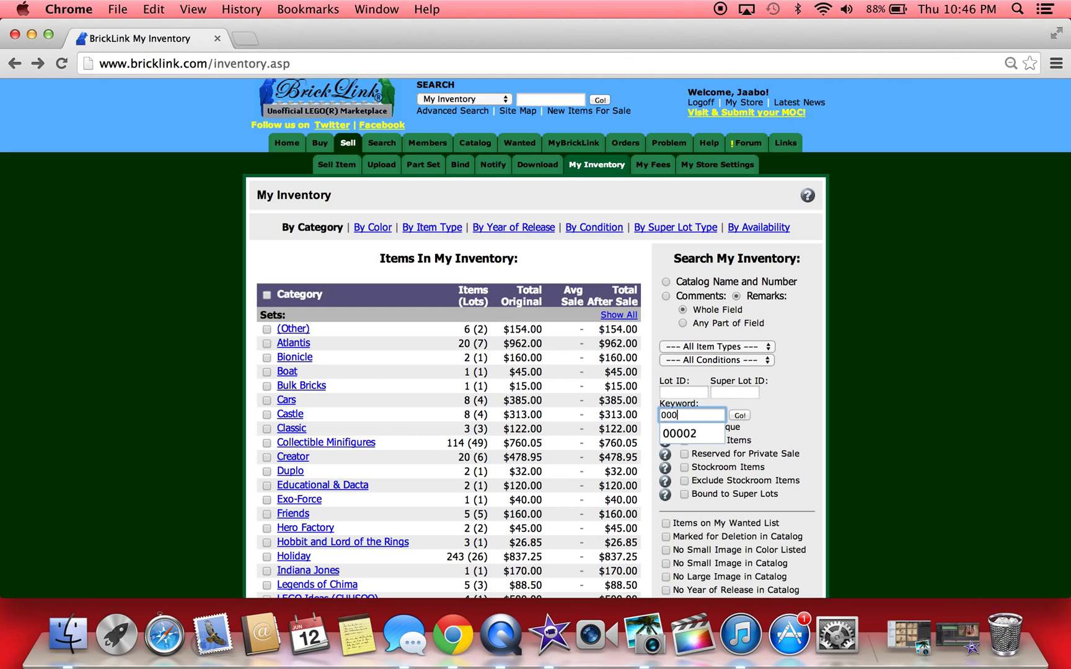
left_click(740, 414)
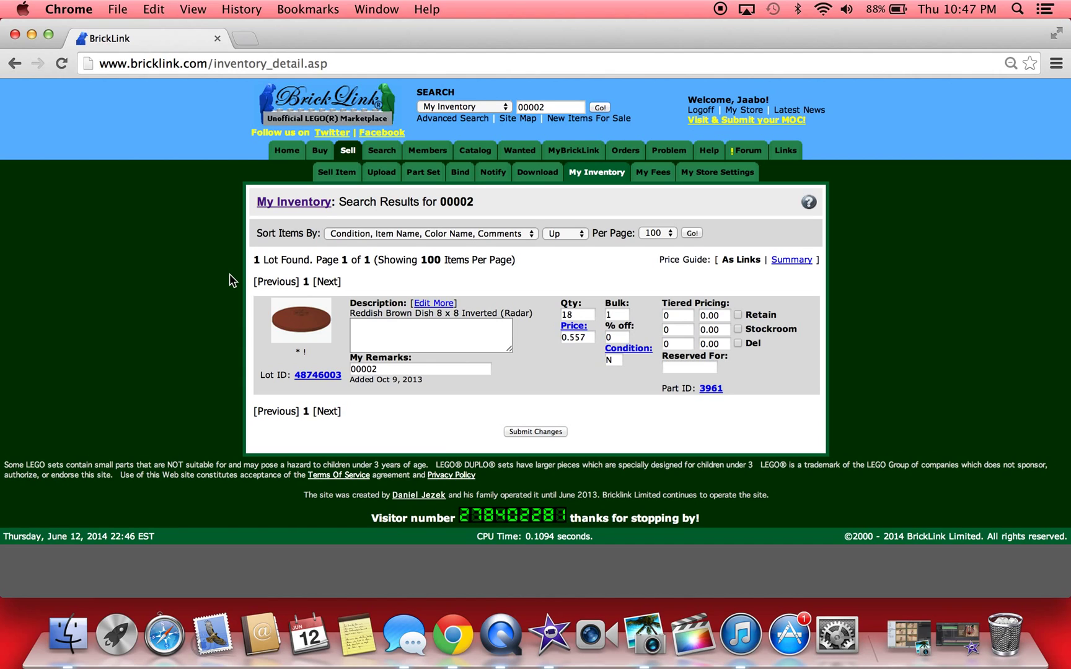
right_click(13, 62)
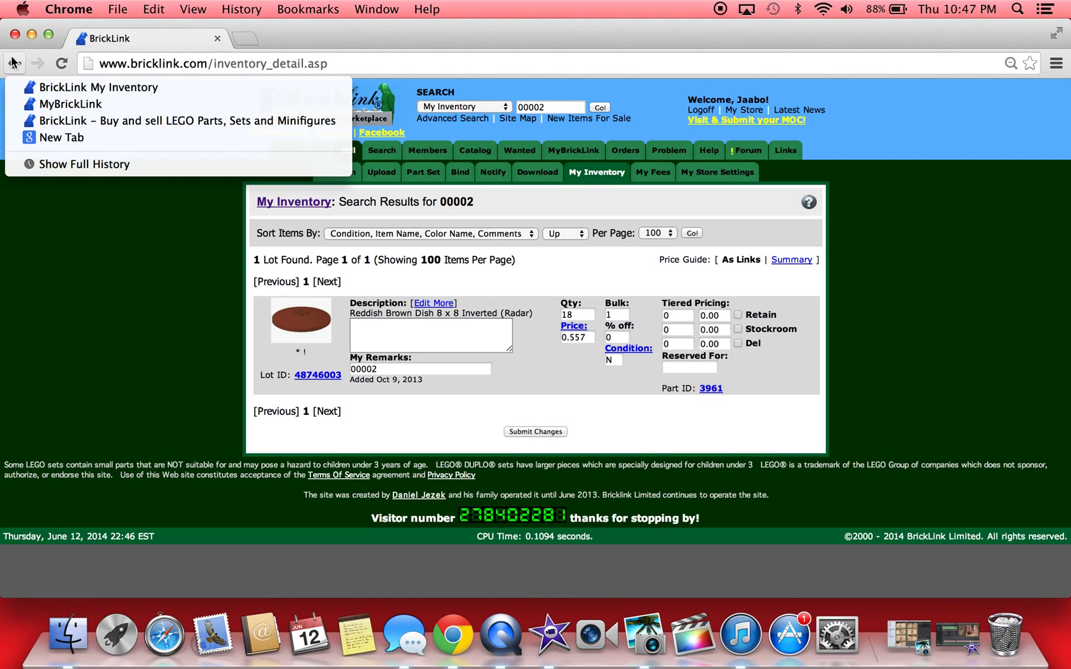
left_click(14, 65)
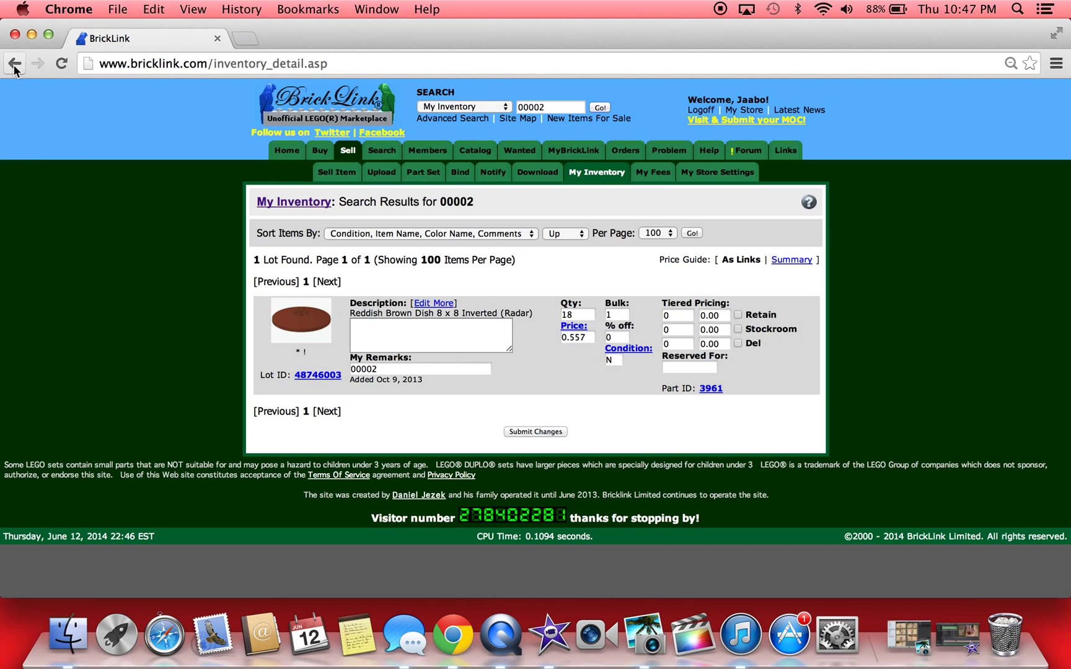
left_click(15, 64)
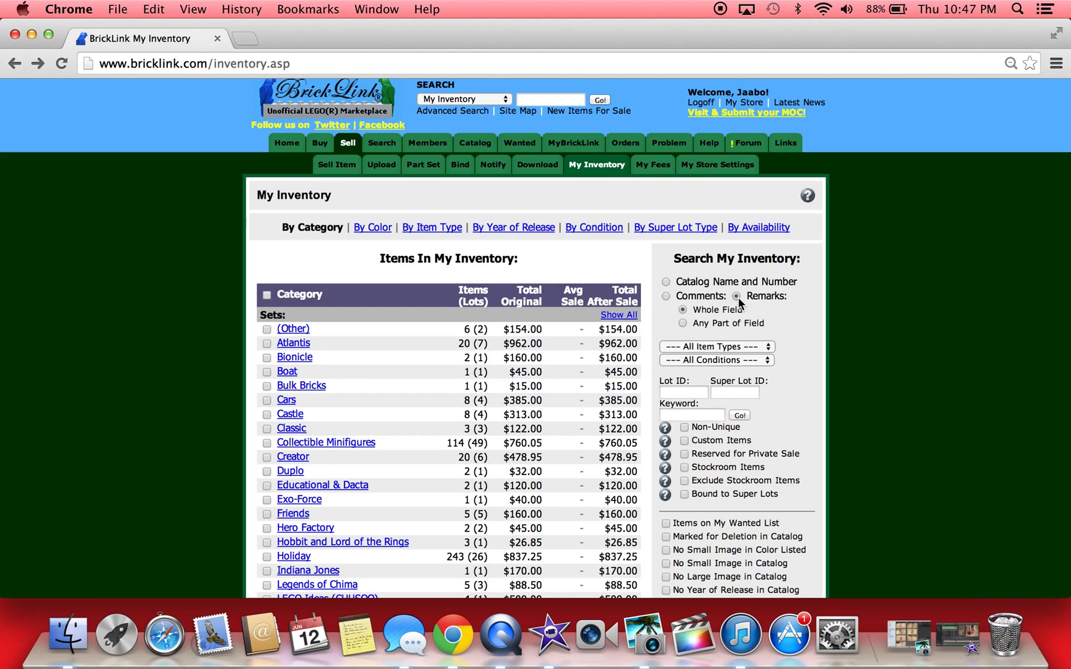
left_click(692, 416)
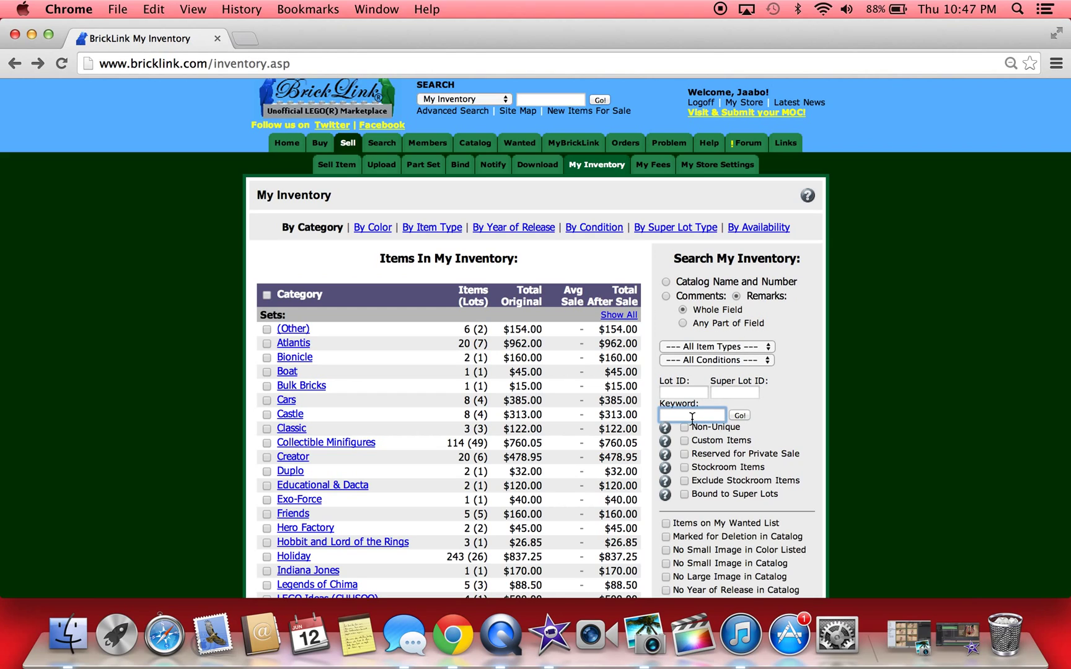
type("yellow")
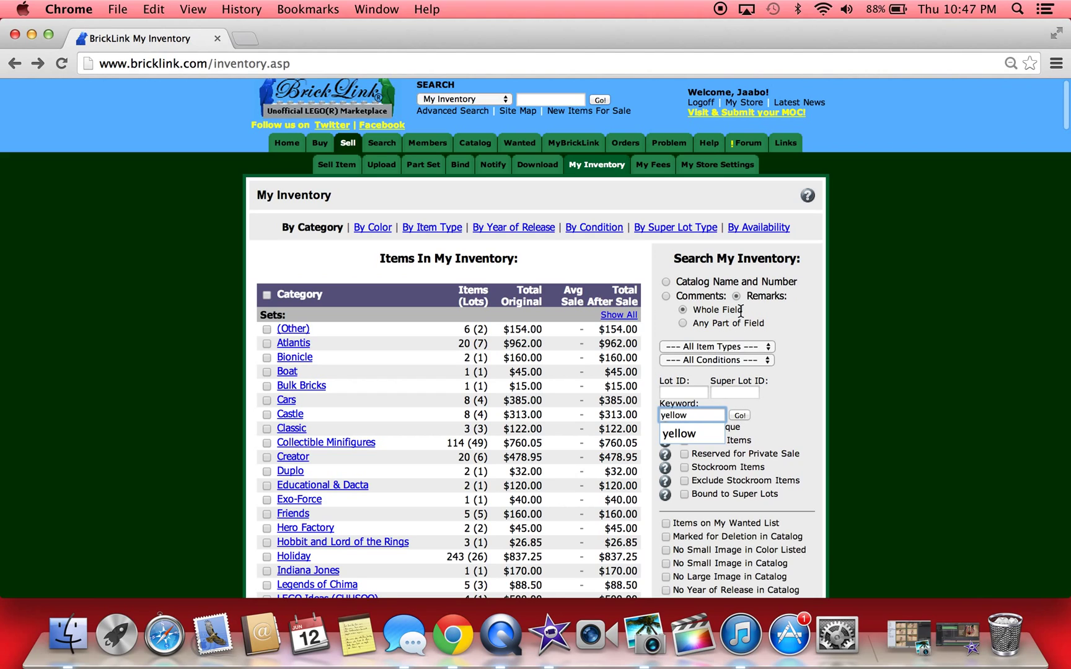
left_click(682, 324)
left_click(738, 416)
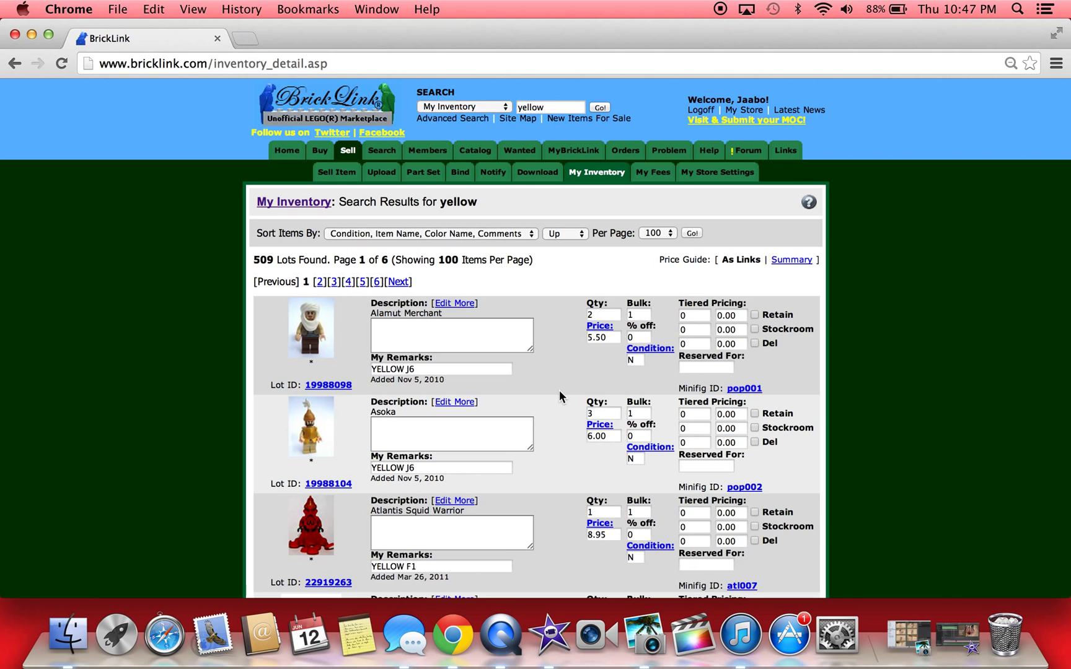
scroll(560, 396, "down", 5)
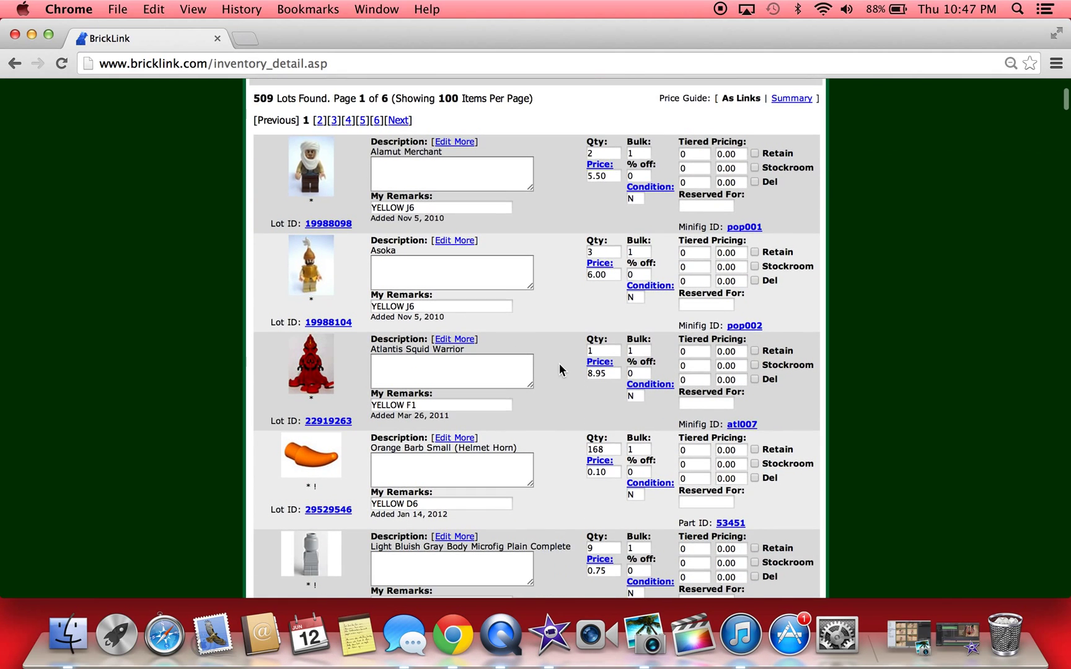
scroll(560, 371, "down", 9)
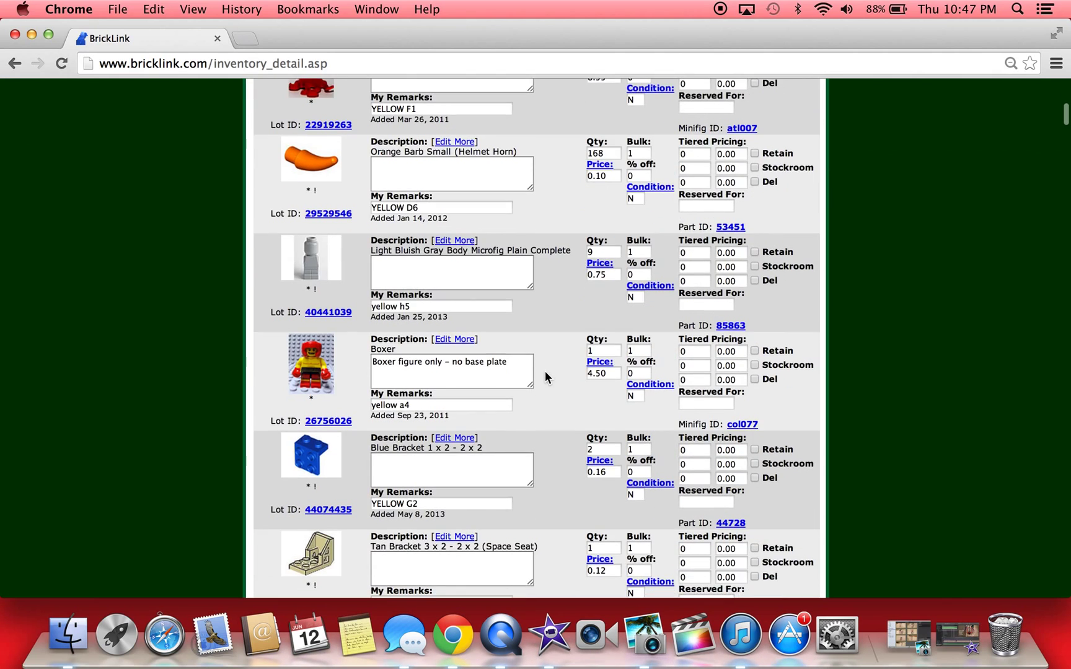
scroll(546, 376, "down", 1)
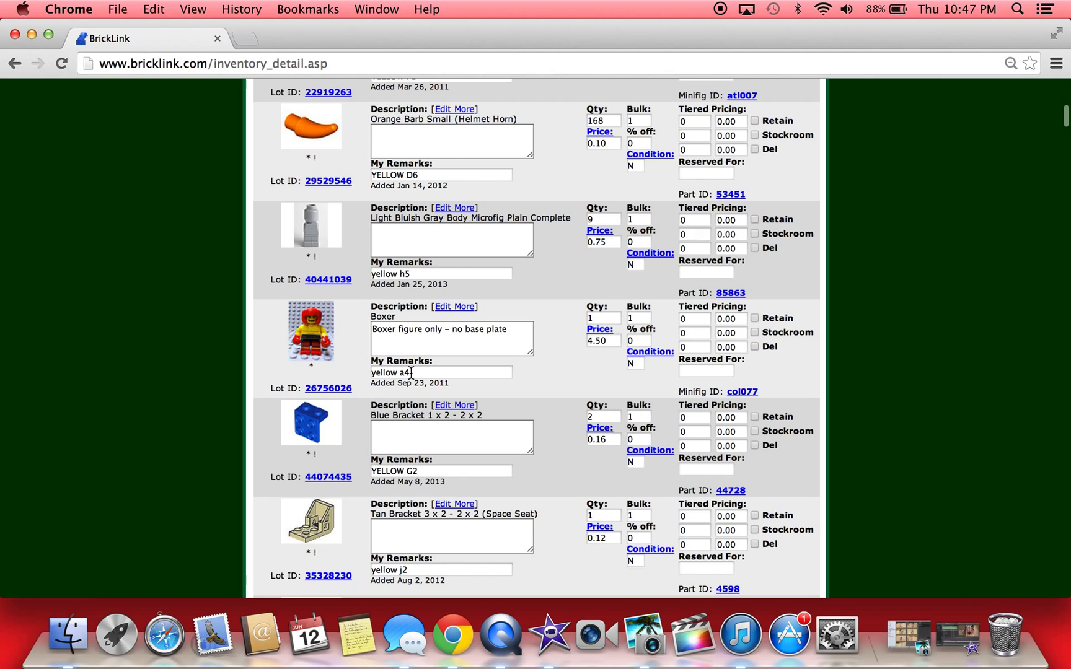
left_click(15, 64)
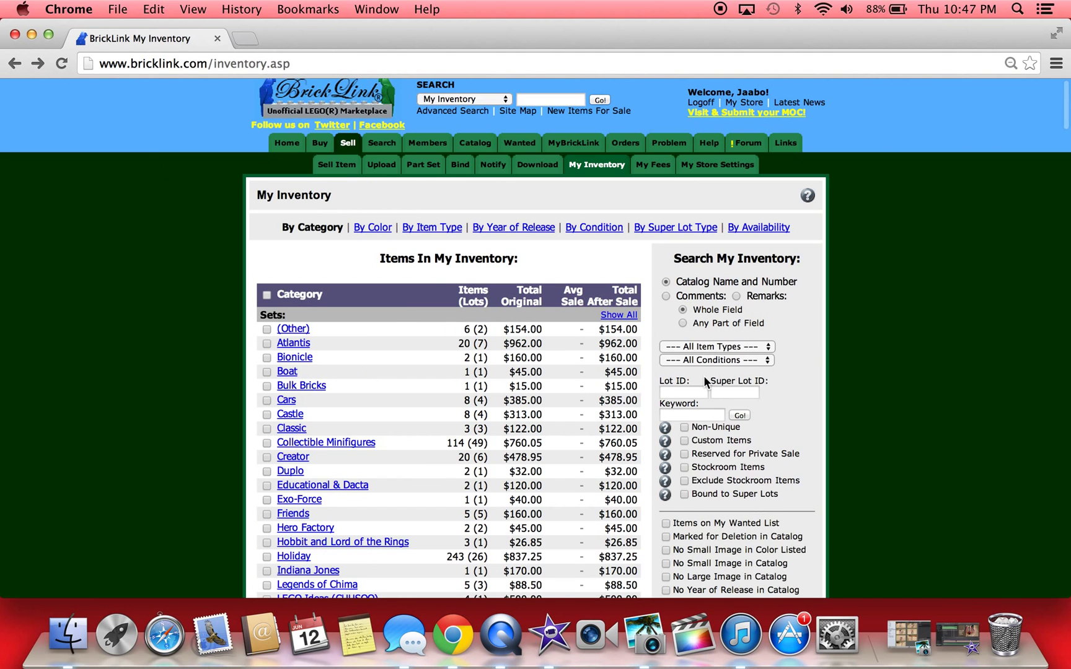
left_click(737, 296)
left_click(686, 415)
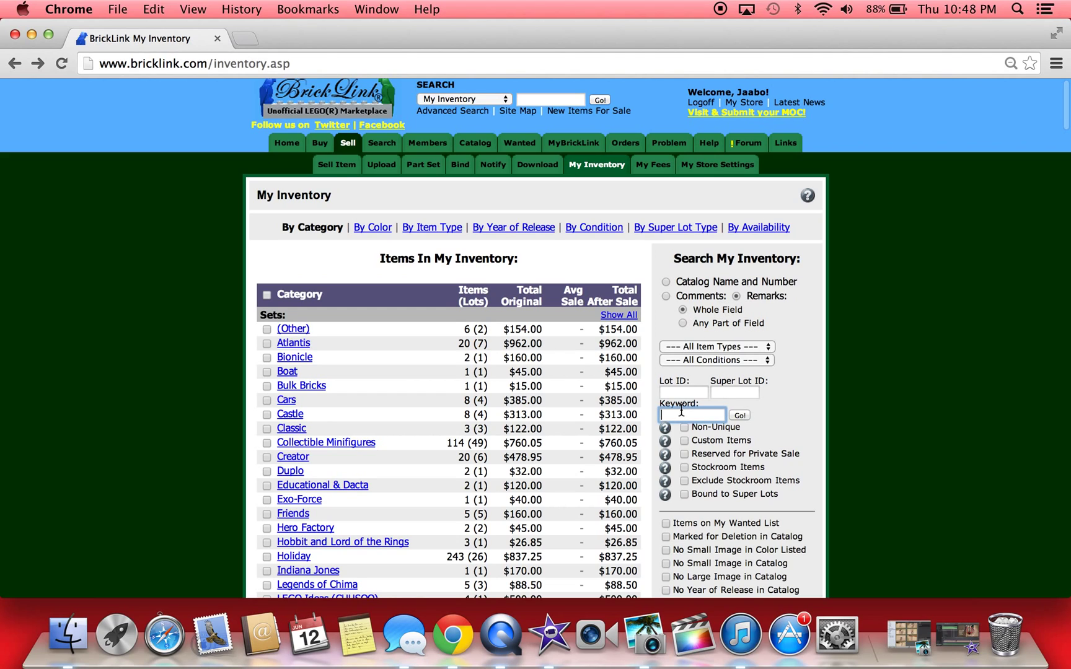
type("2")
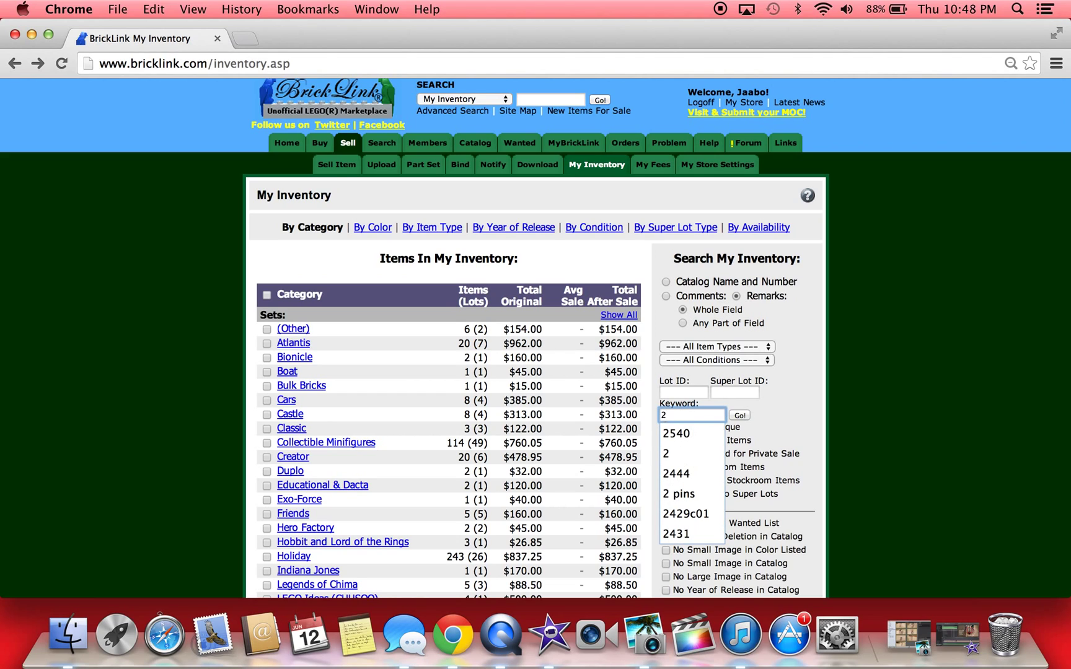
left_click(684, 322)
left_click(746, 410)
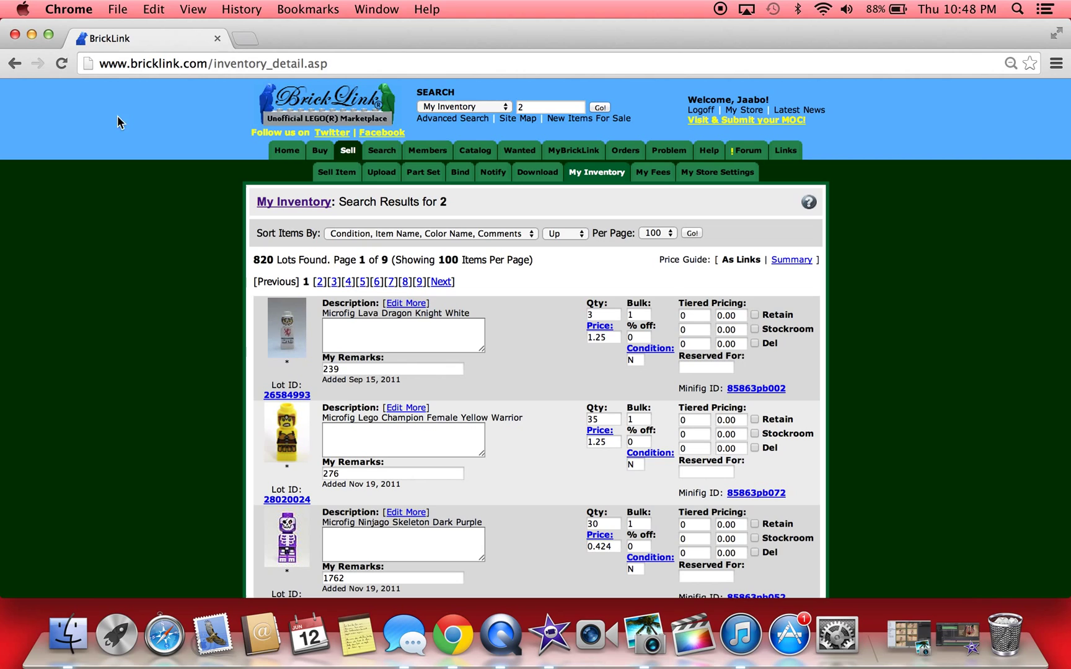
left_click(13, 64)
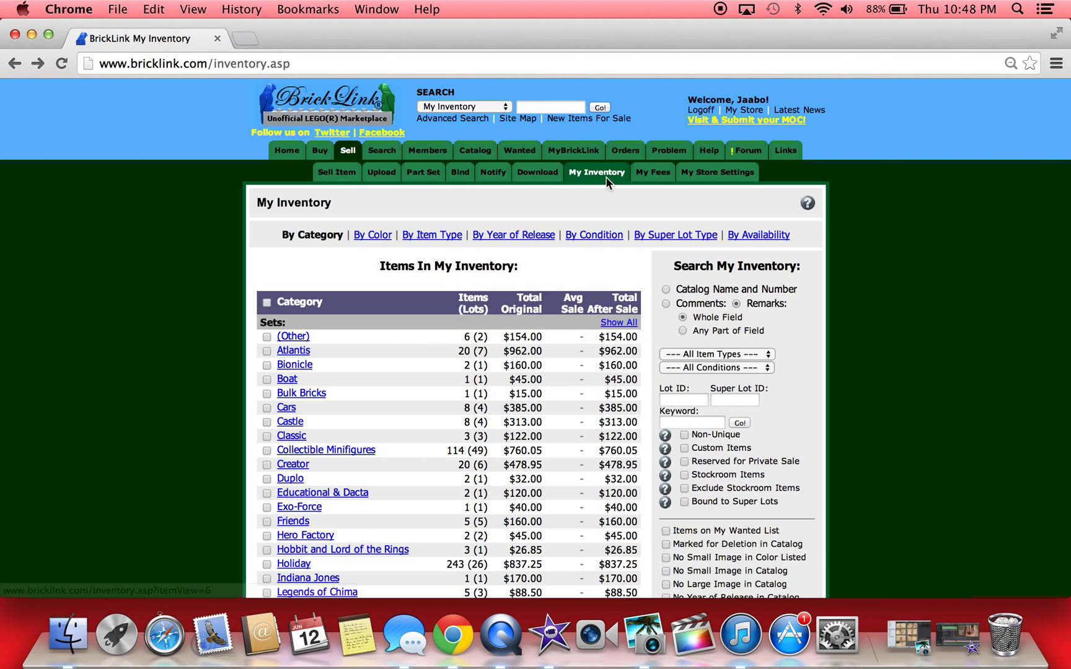
Step: Go to Orders > My Settings to see the order detail display options
left_click(631, 155)
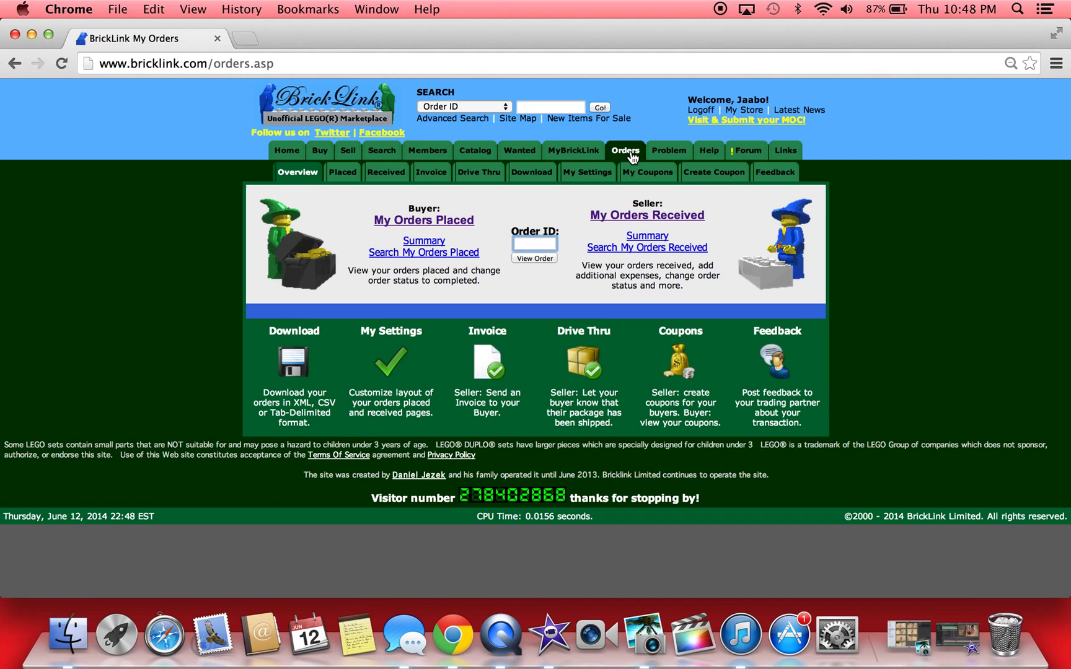
left_click(585, 174)
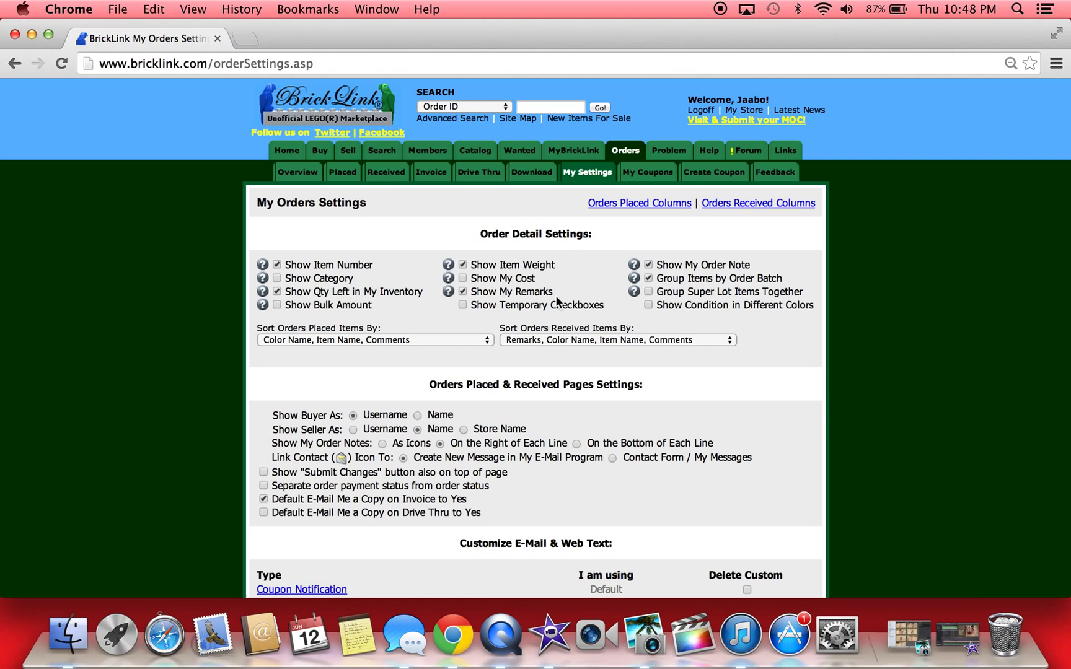
Step: Reload Orders > My Settings with Show My Remarks and Show Qty Left on
left_click(584, 173)
Step: Open the newest received order, the US $75.66 order, showing item remarks and quantities left
left_click(393, 178)
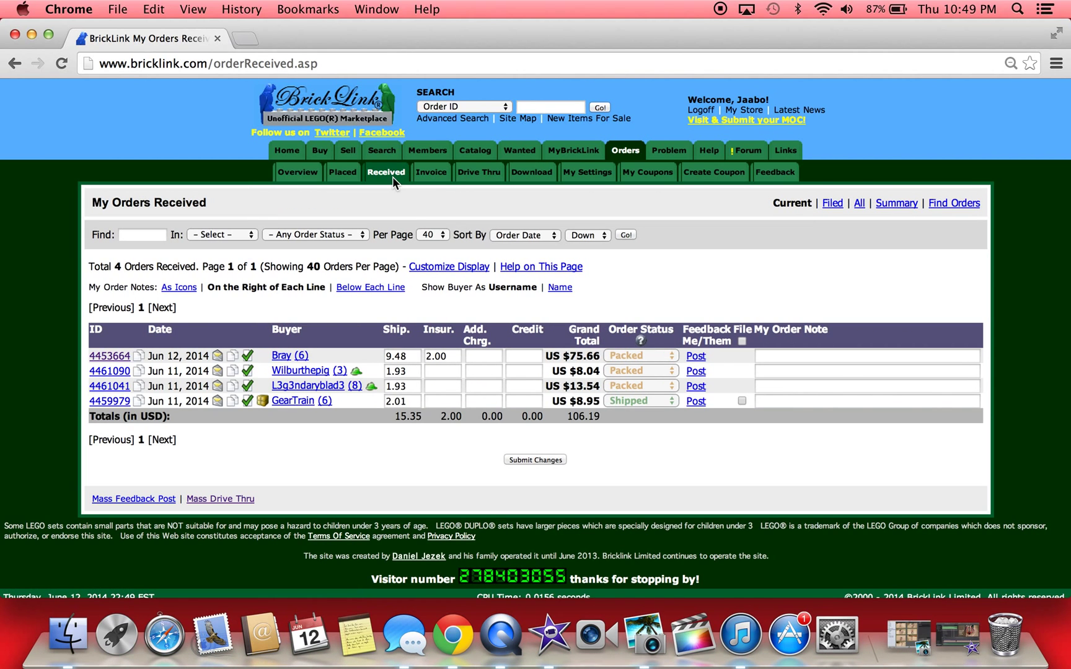
left_click(106, 359)
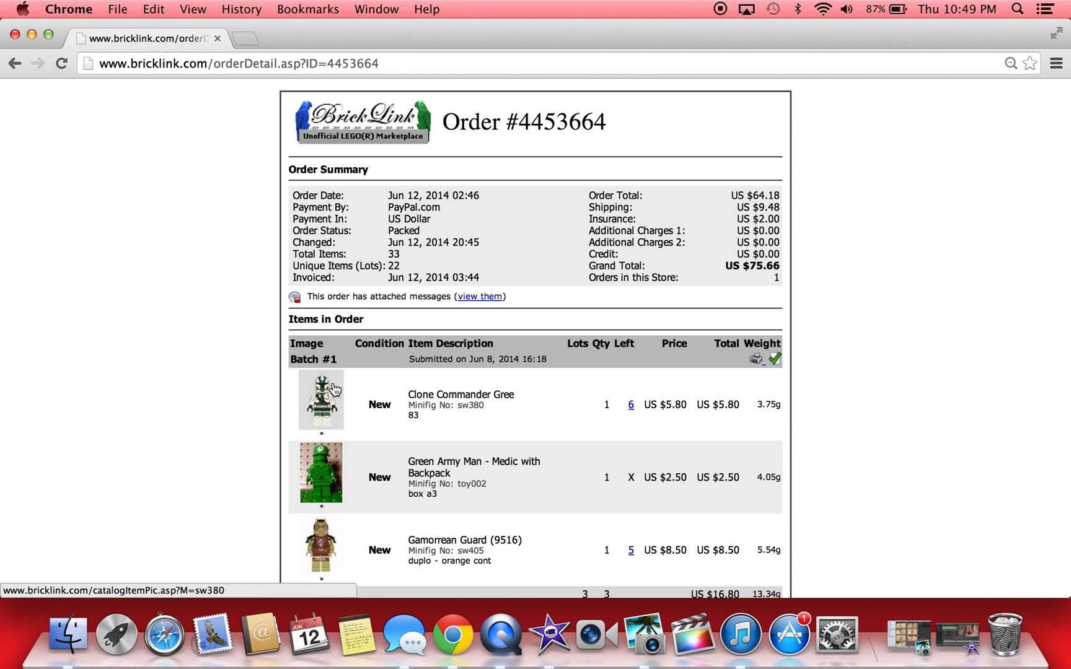
scroll(334, 389, "left", 5)
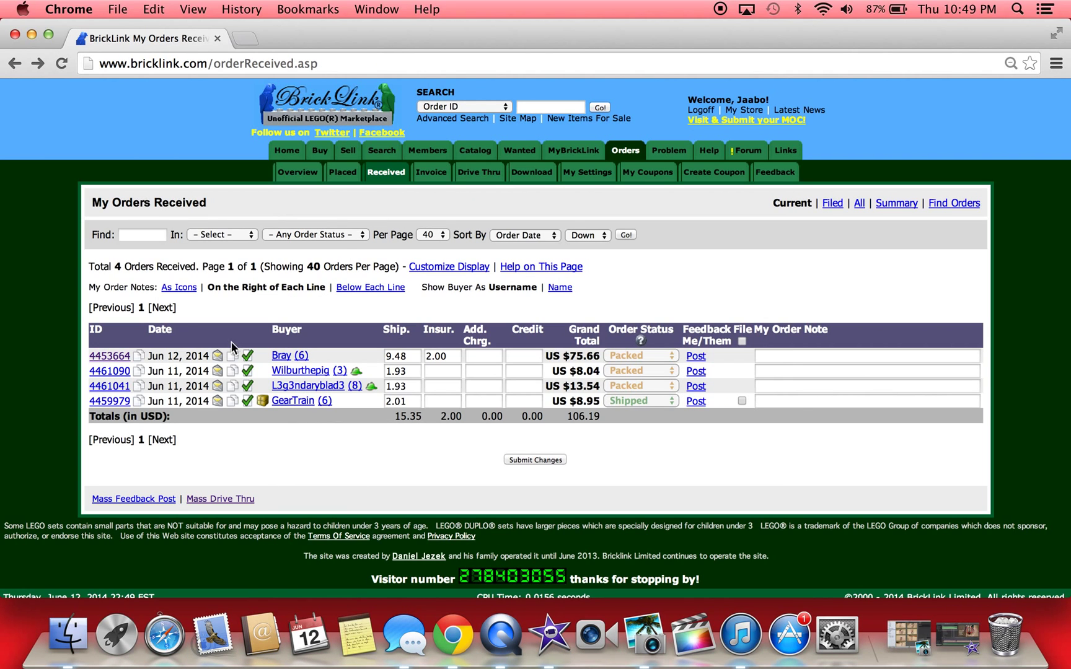
left_click(15, 64)
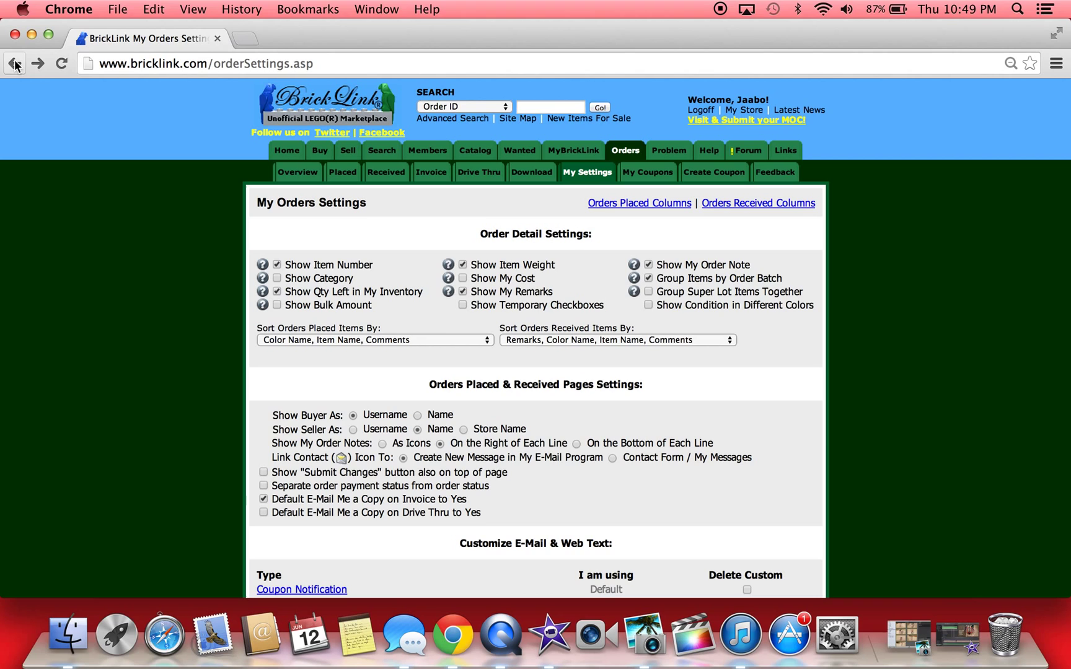
left_click(384, 179)
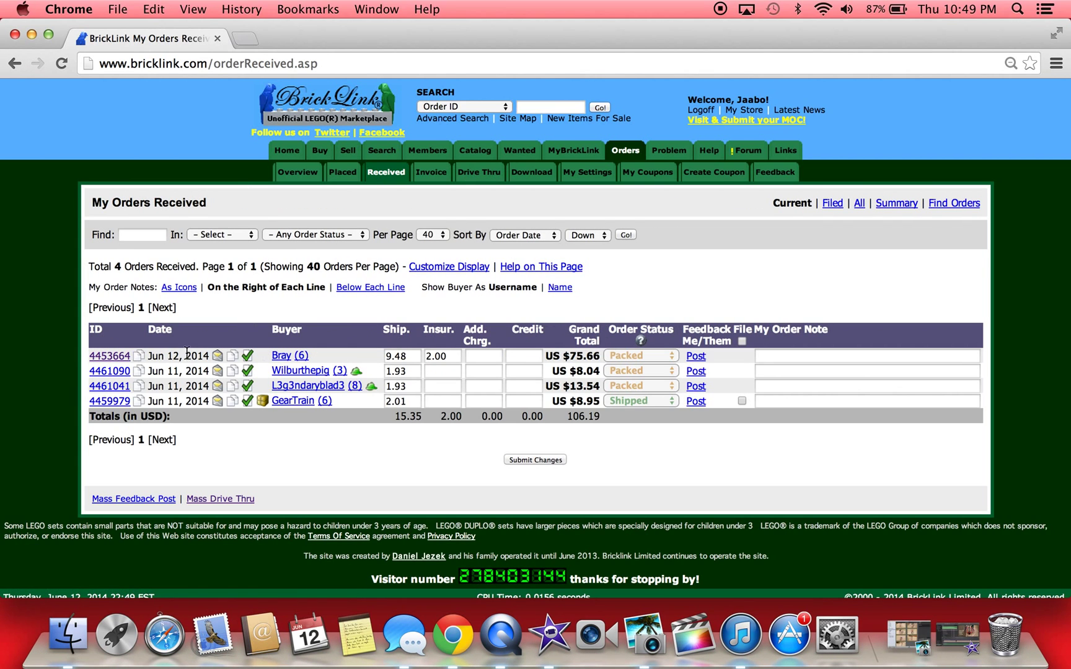
left_click(115, 357)
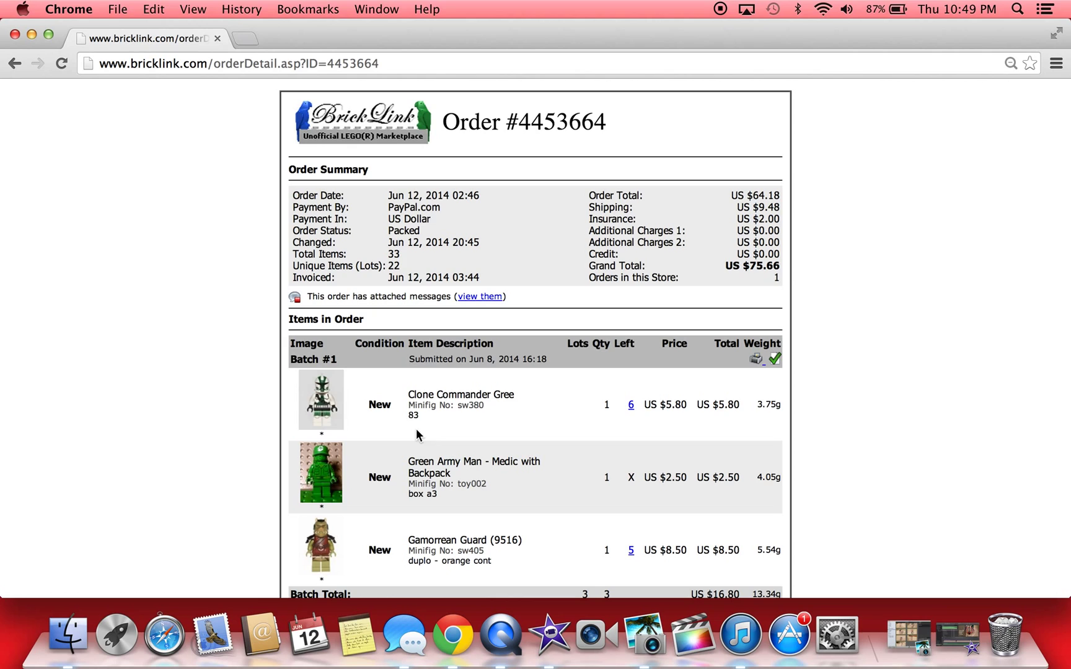
scroll(517, 402, "down", 2)
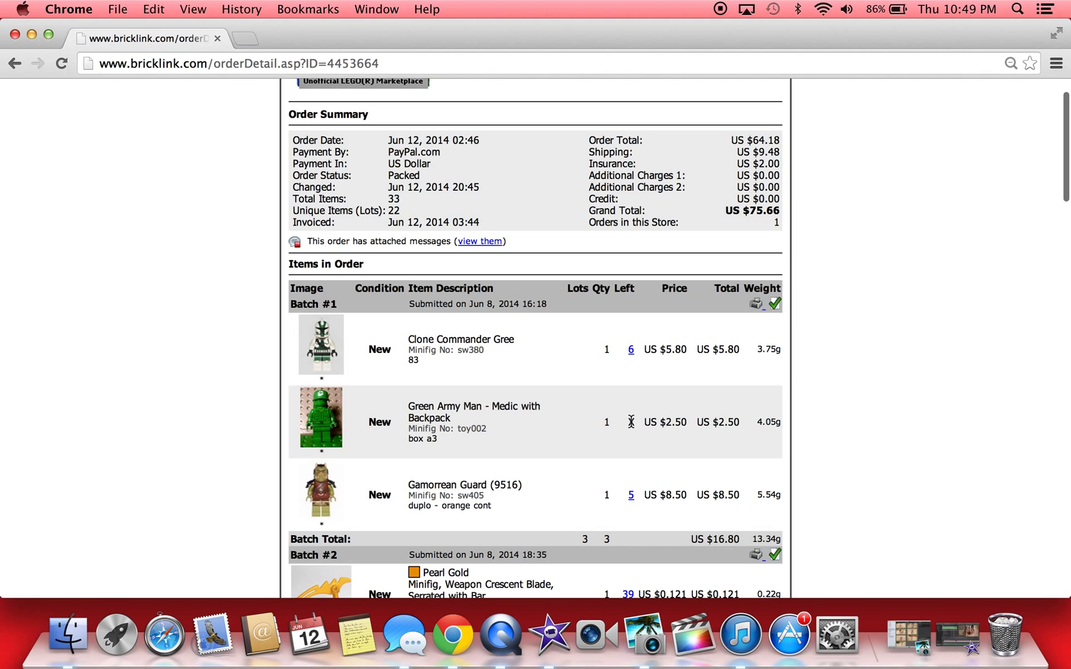
scroll(584, 457, "down", 3)
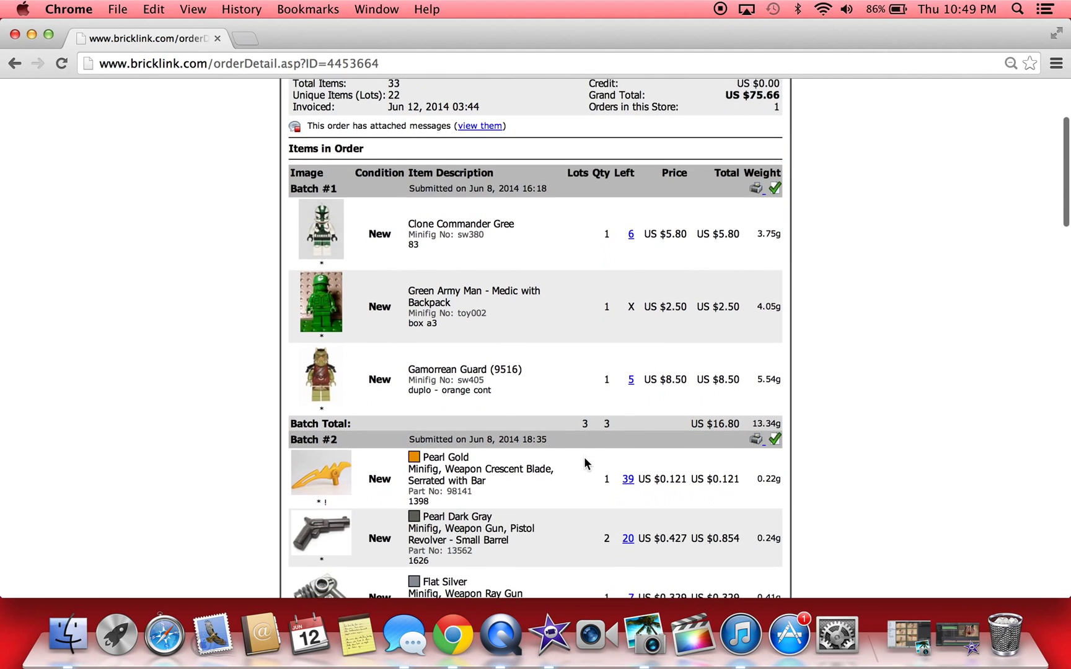
scroll(584, 456, "down", 3)
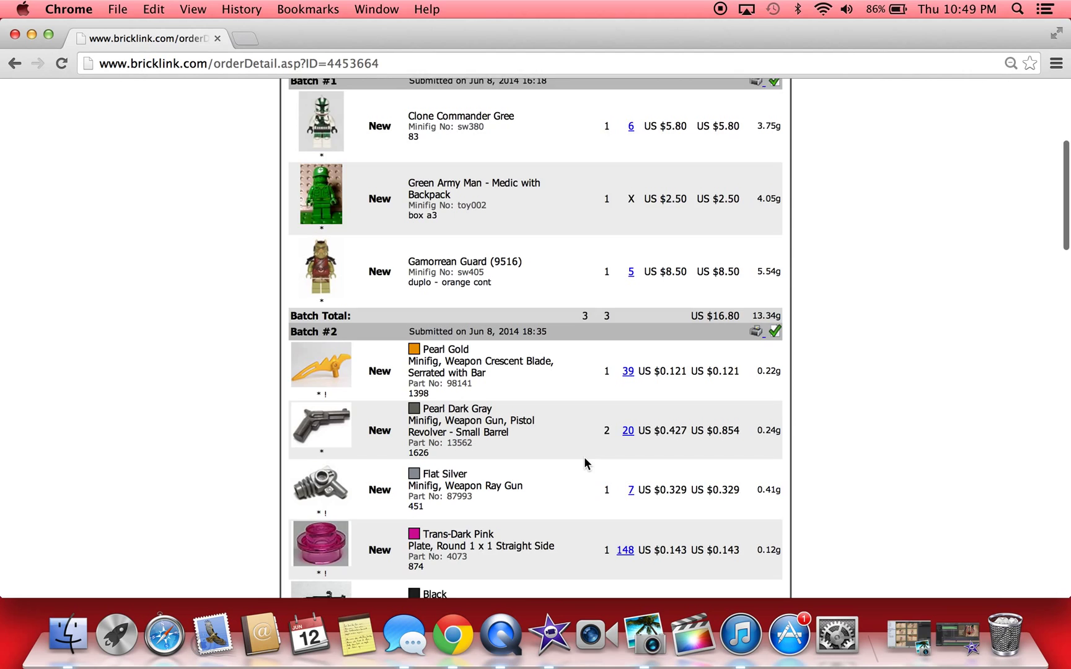
scroll(584, 457, "down", 3)
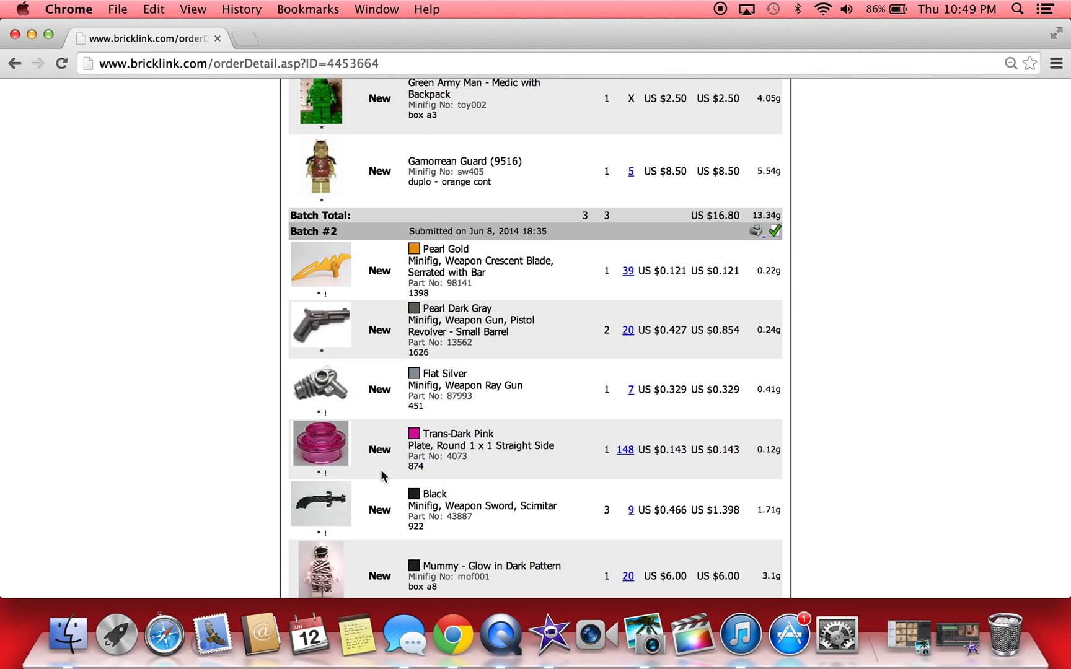
scroll(381, 469, "down", 5)
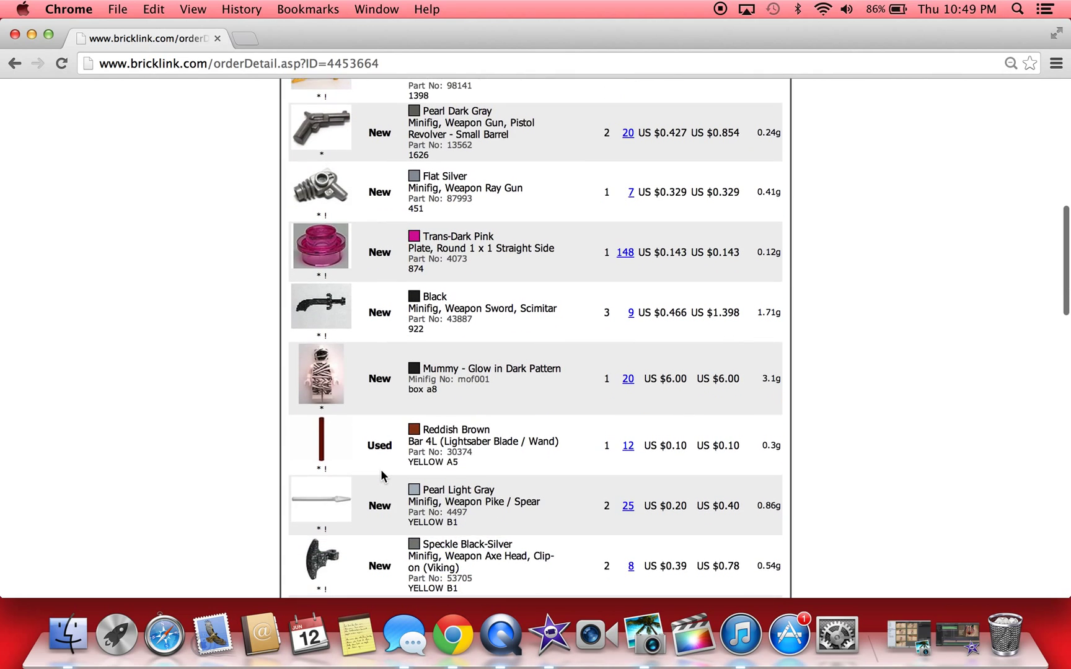
scroll(380, 469, "down", 3)
scroll(380, 469, "up", 4)
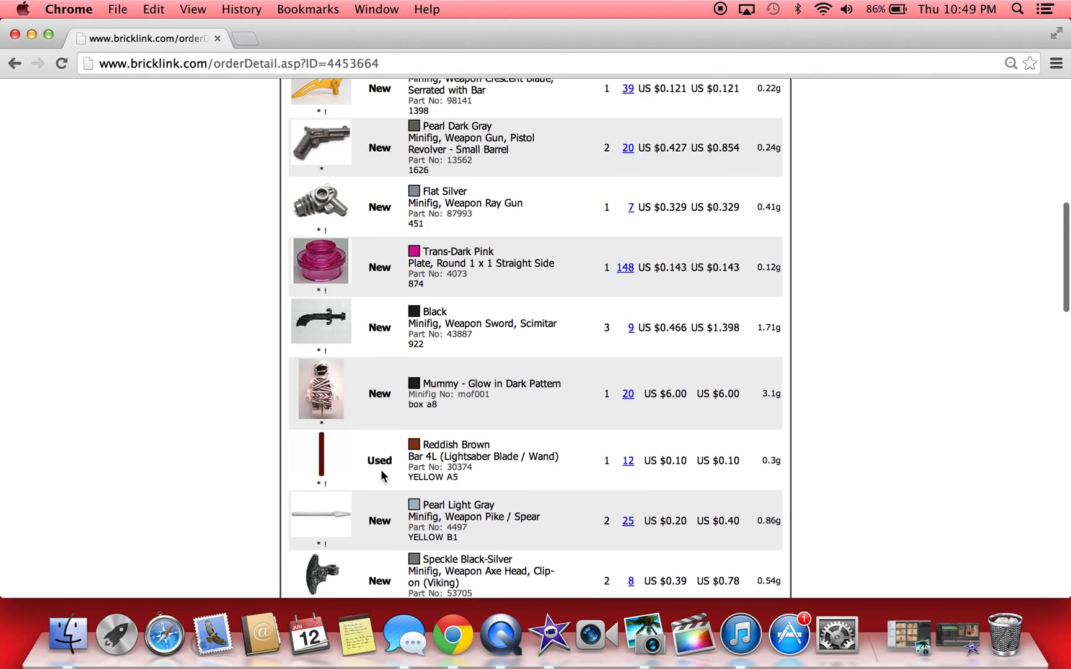
scroll(381, 469, "up", 7)
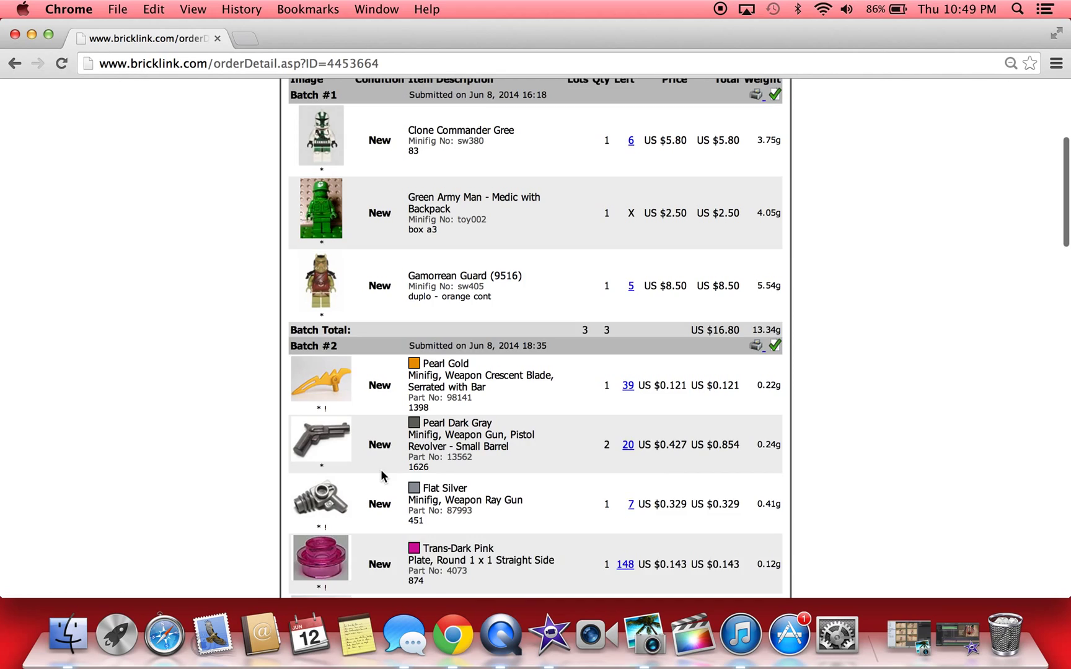
scroll(380, 471, "up", 4)
scroll(381, 471, "down", 4)
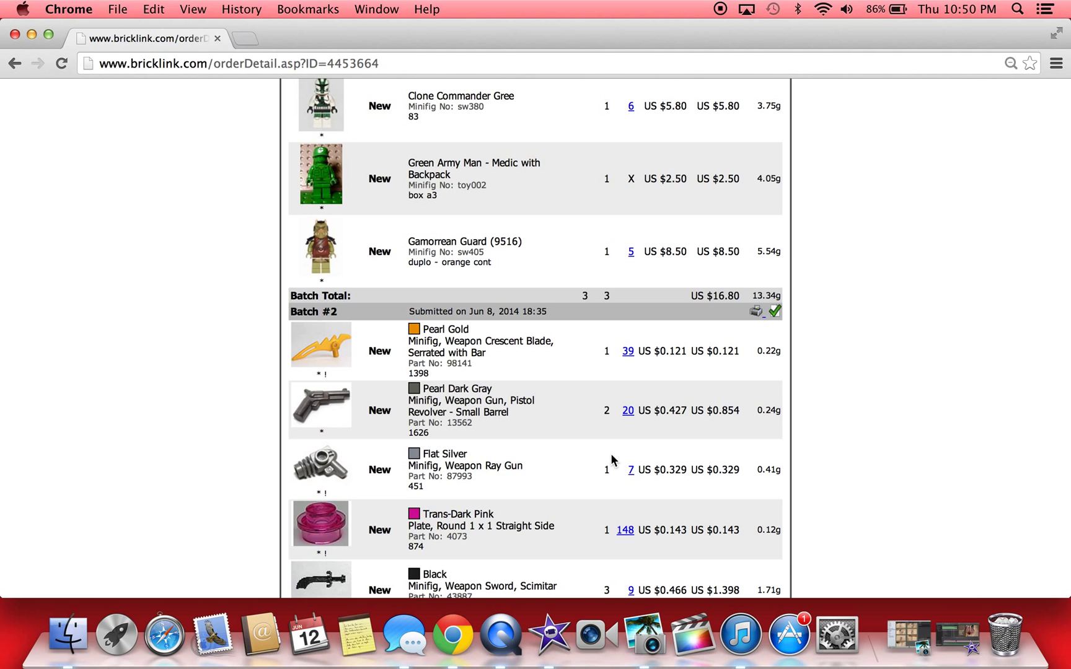
scroll(597, 447, "down", 1)
scroll(597, 446, "up", 8)
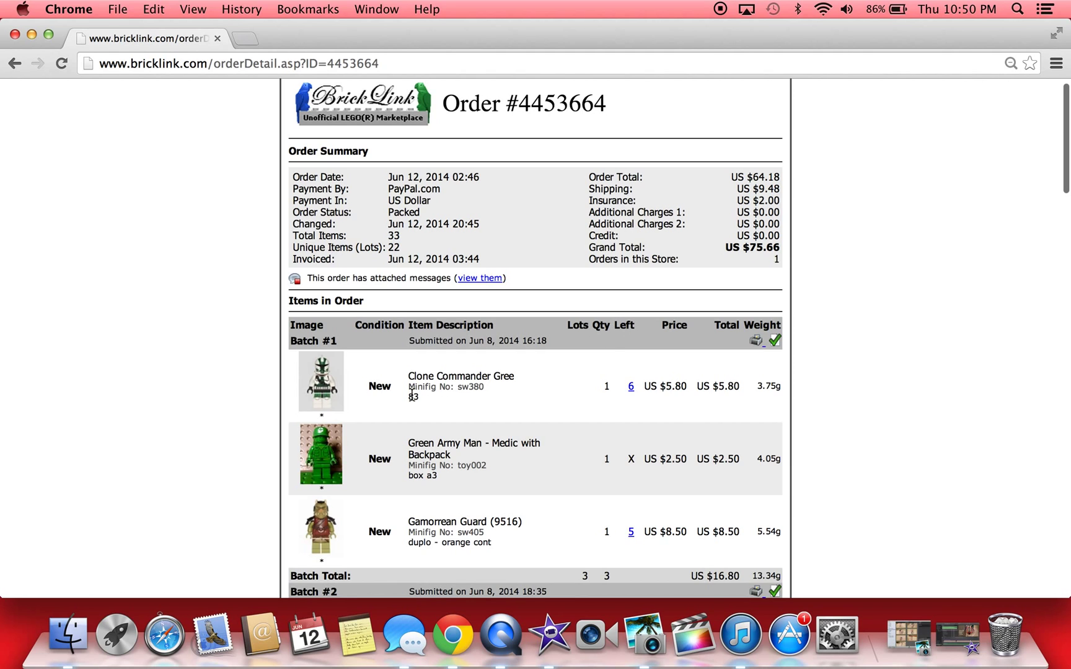
scroll(428, 434, "down", 5)
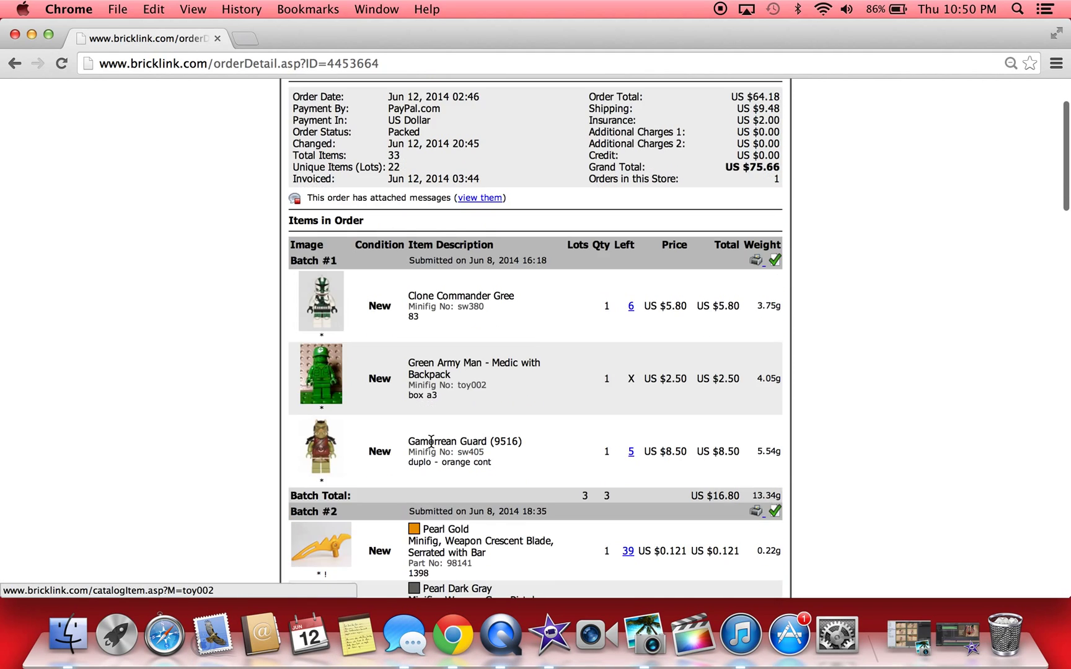
scroll(432, 446, "down", 1)
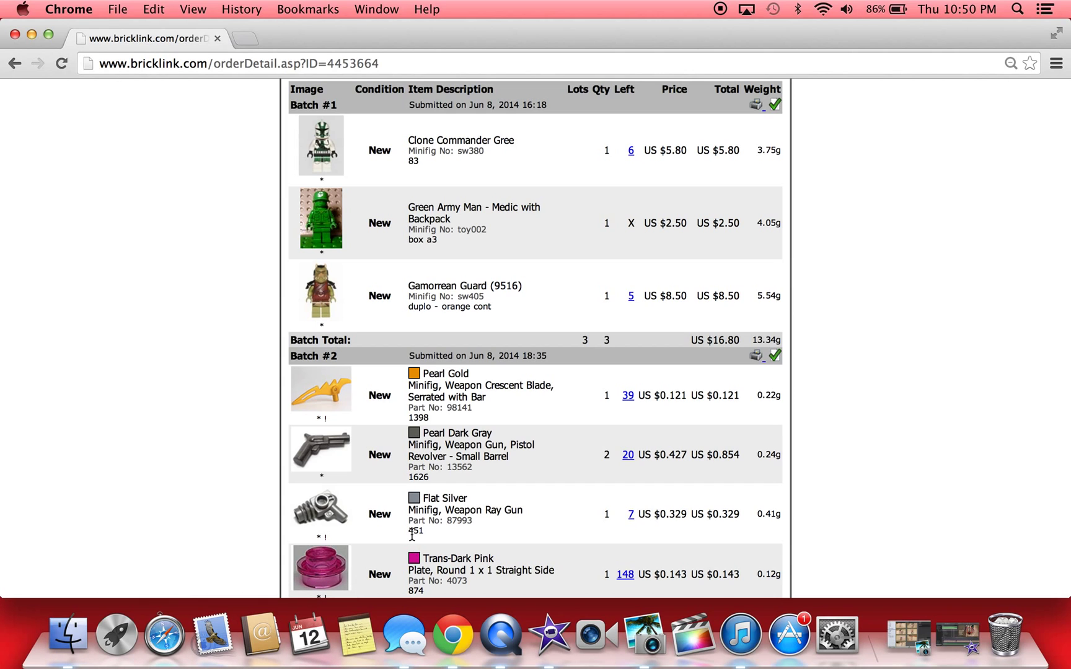
scroll(409, 576, "down", 5)
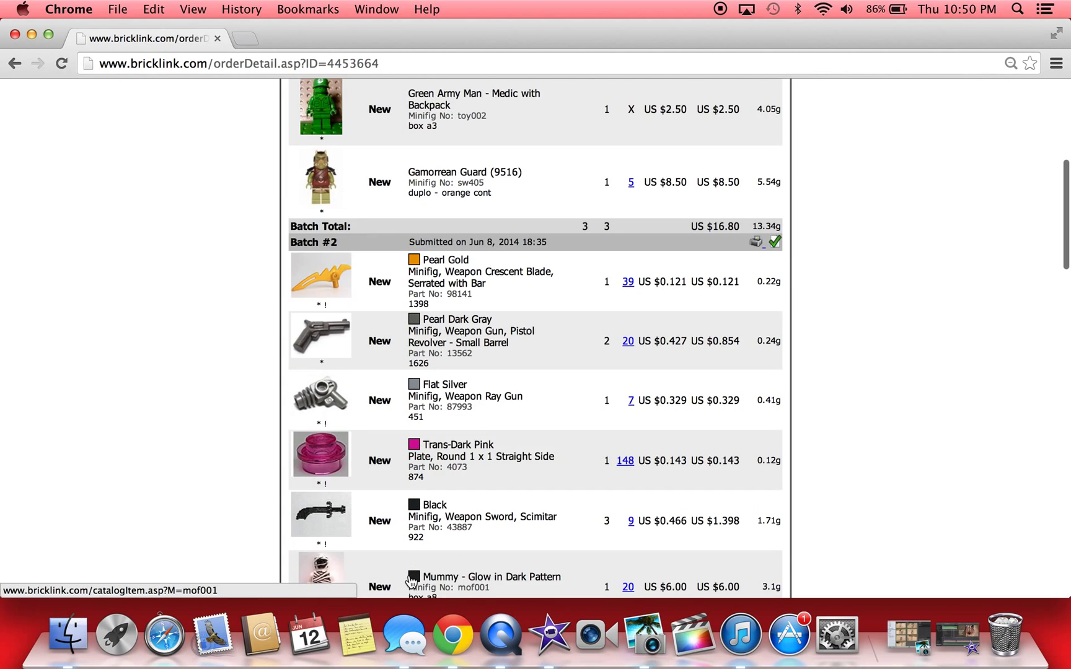
scroll(406, 556, "down", 2)
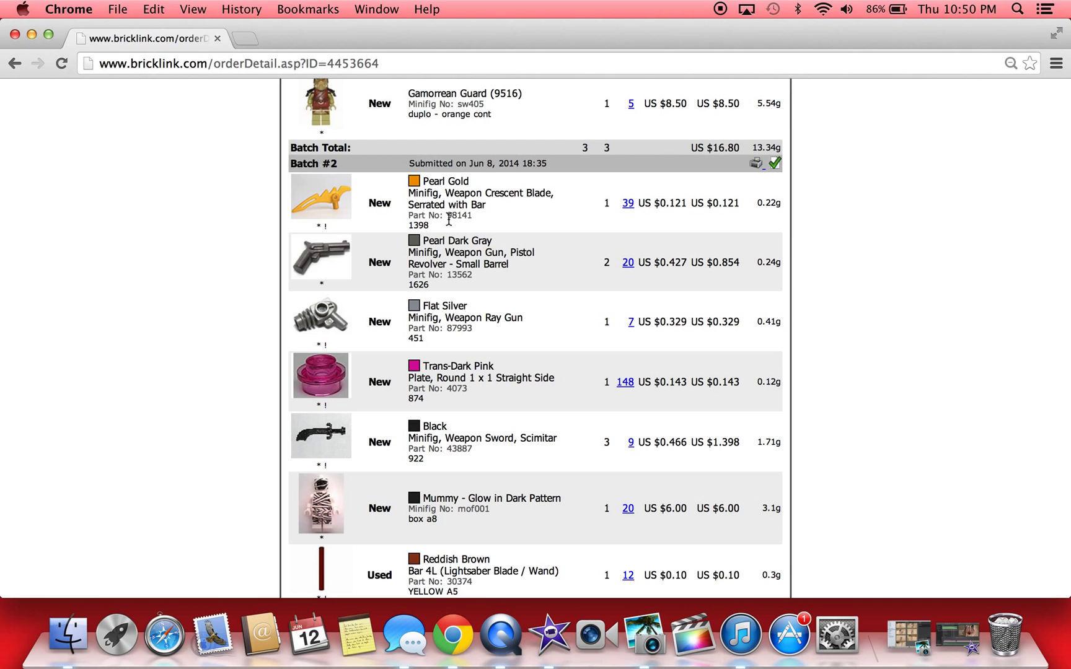
scroll(447, 286, "down", 3)
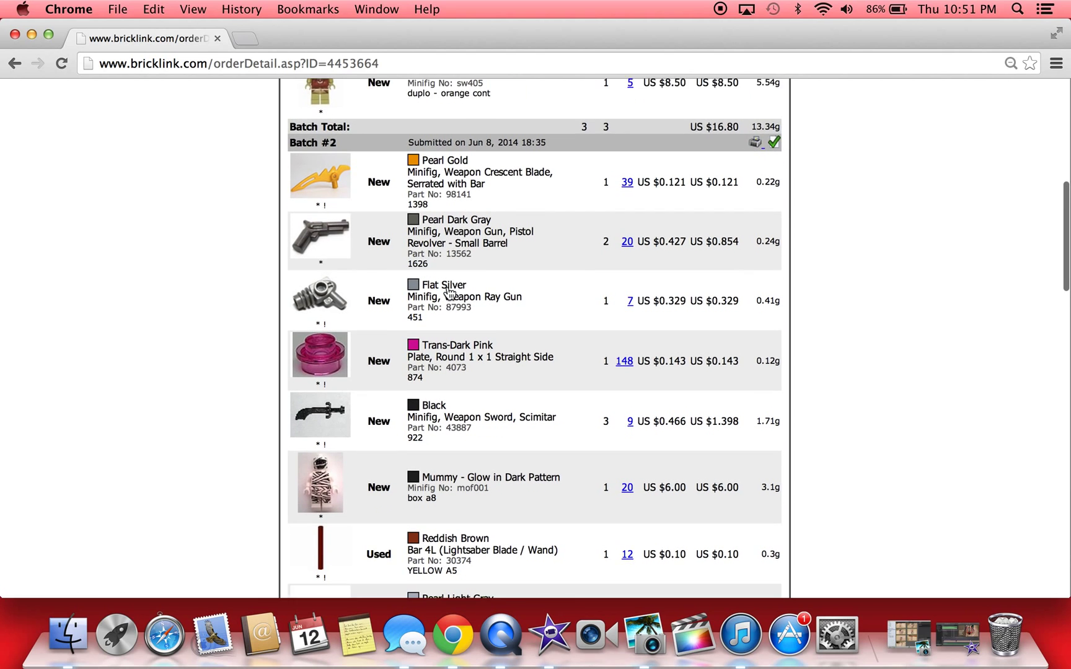
scroll(447, 288, "up", 5)
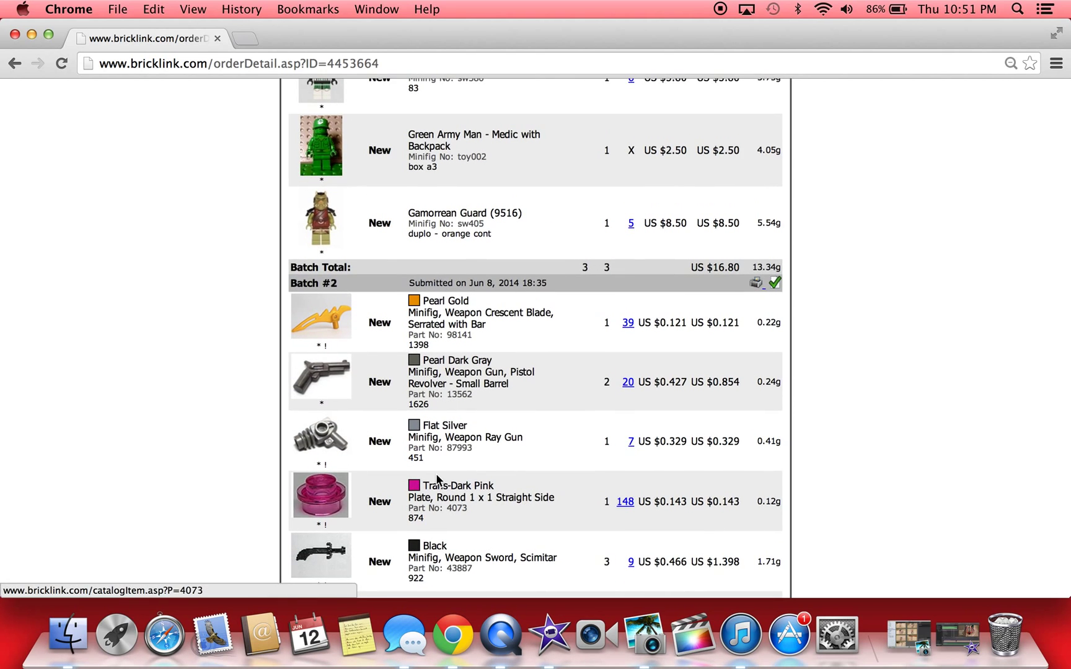
scroll(436, 304, "up", 9)
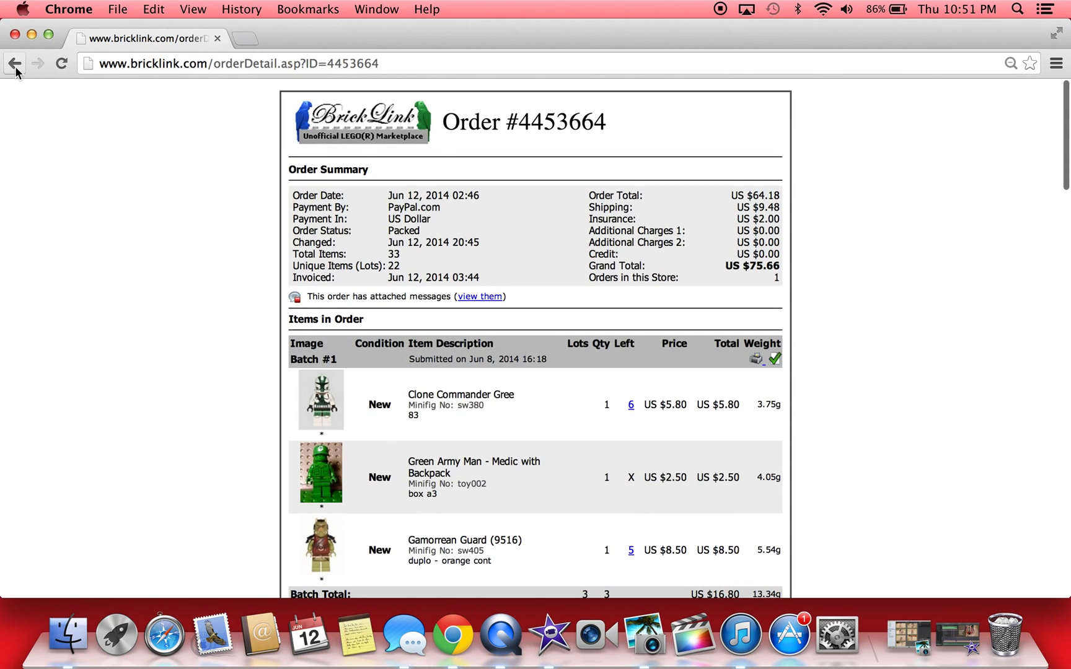
Step: Revisit Orders > My Settings, then return to My Inventory listing items by category
left_click(15, 66)
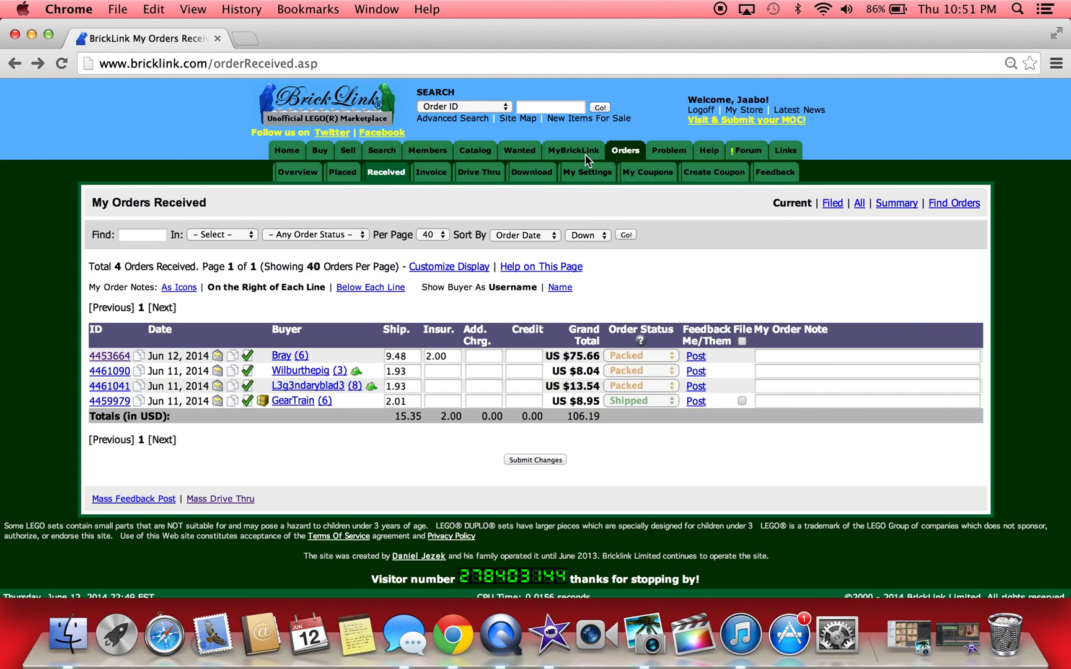
left_click(577, 153)
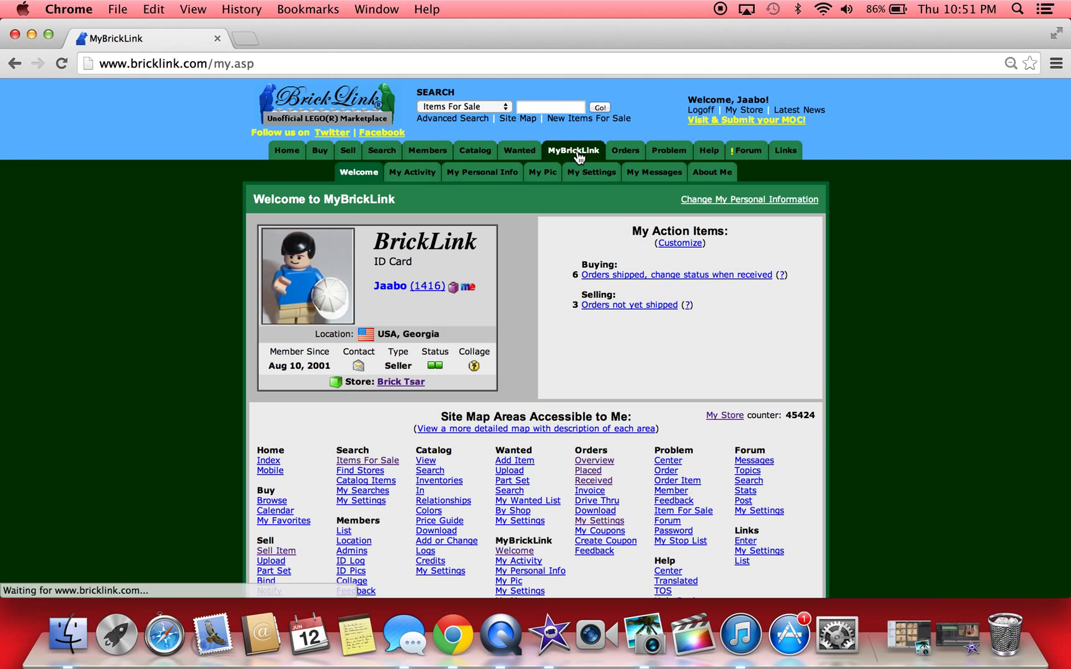
left_click(639, 155)
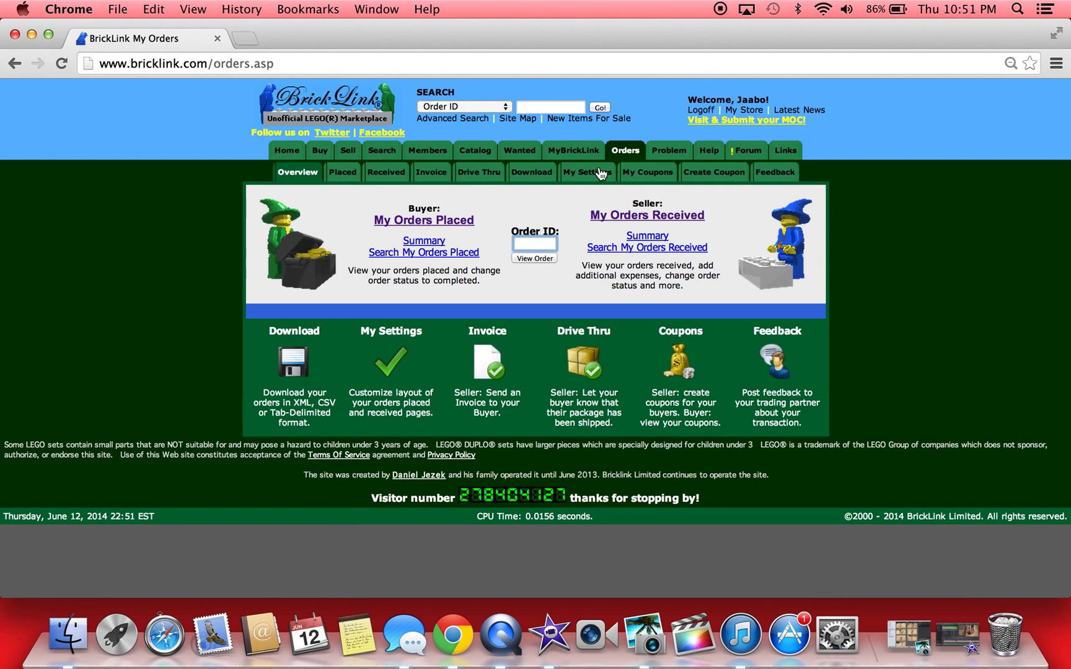
left_click(583, 177)
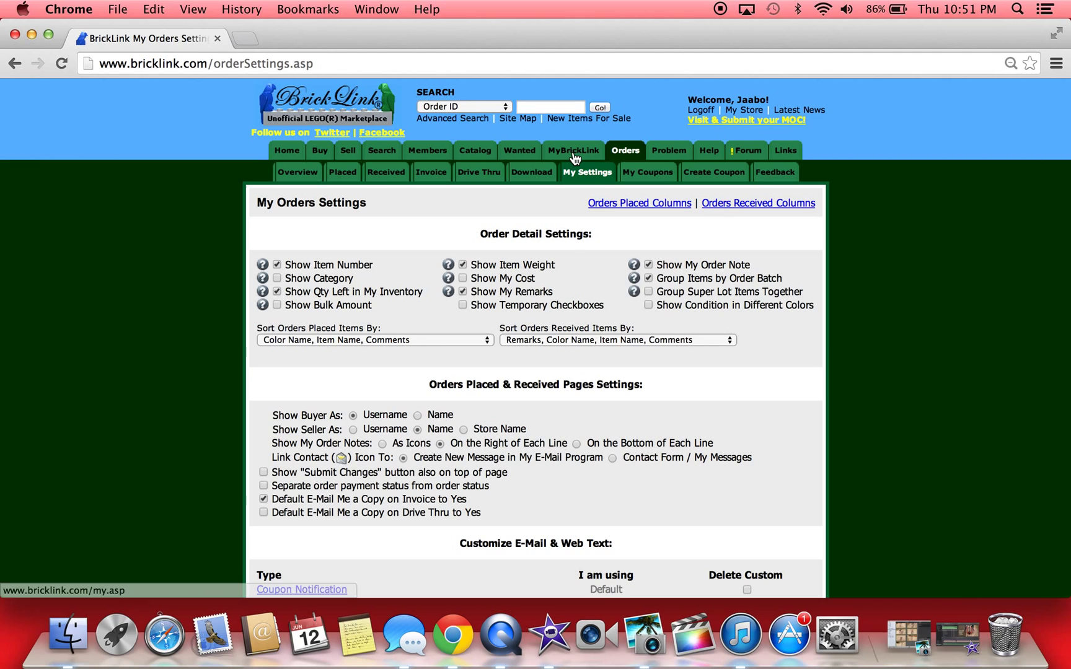
left_click(574, 152)
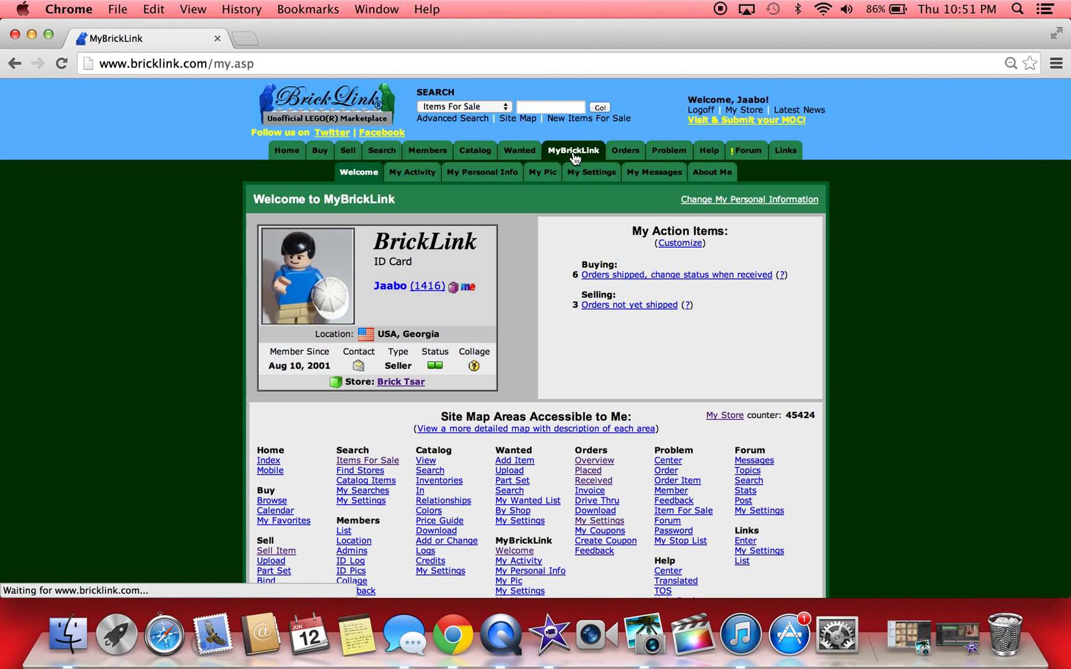
key("super+minus")
key("super+minus")
key("super+minus")
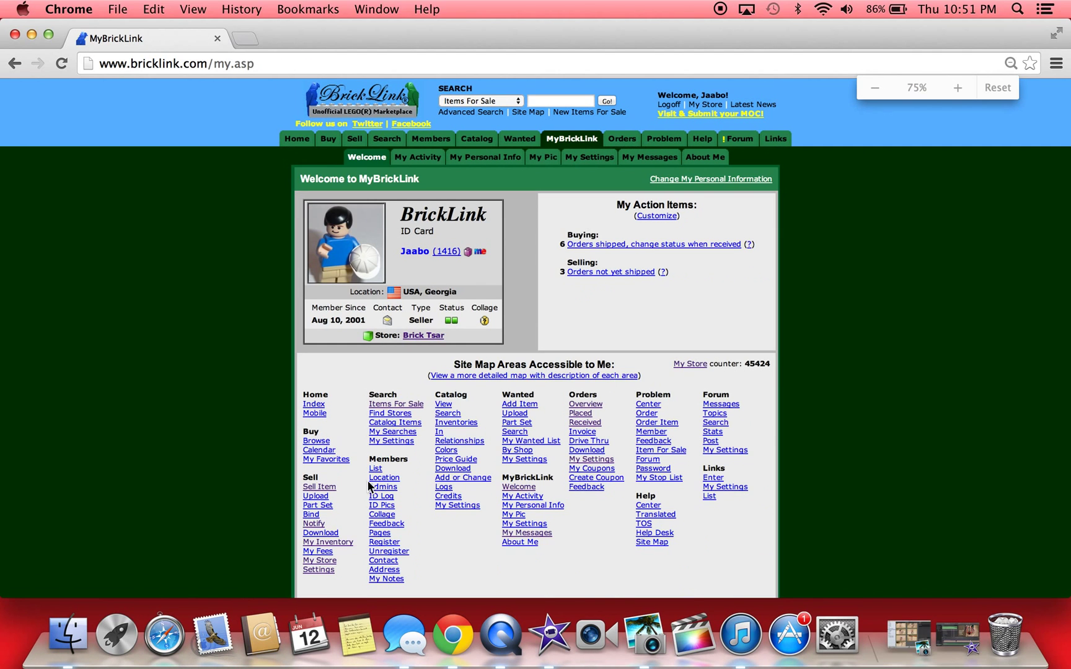
left_click(345, 544)
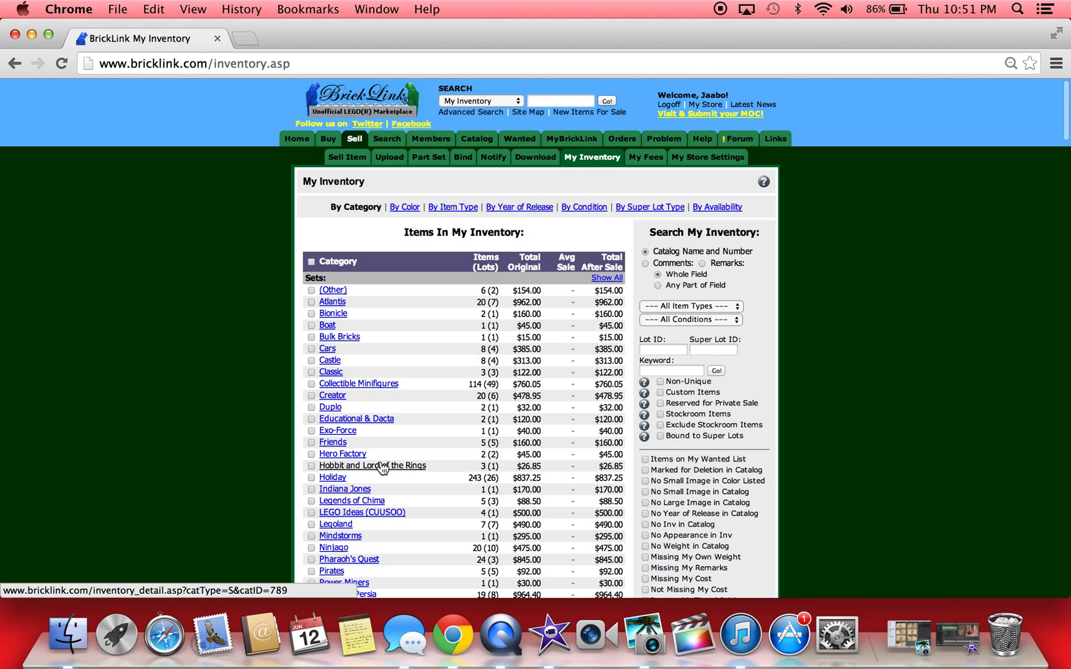